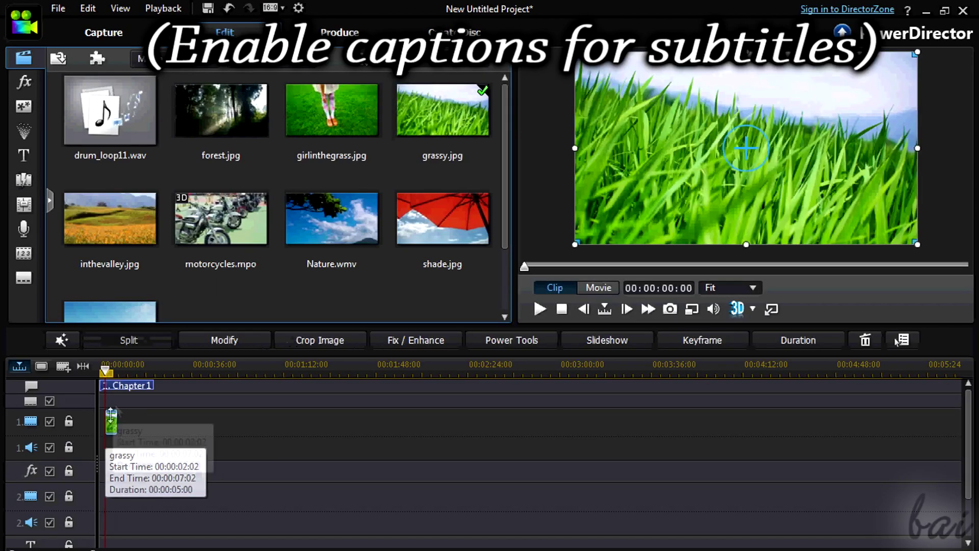
- Place Nature.wmv on video track 1 and drum_loop11.wav on audio track 1, then zoom the timeline out
mouse_move(339, 230)
left_click_drag(342, 229, 138, 426)
left_click_drag(111, 118, 198, 449)
mouse_move(149, 367)
left_mouse_down()
mouse_move(170, 367)
mouse_move(135, 368)
left_mouse_up()
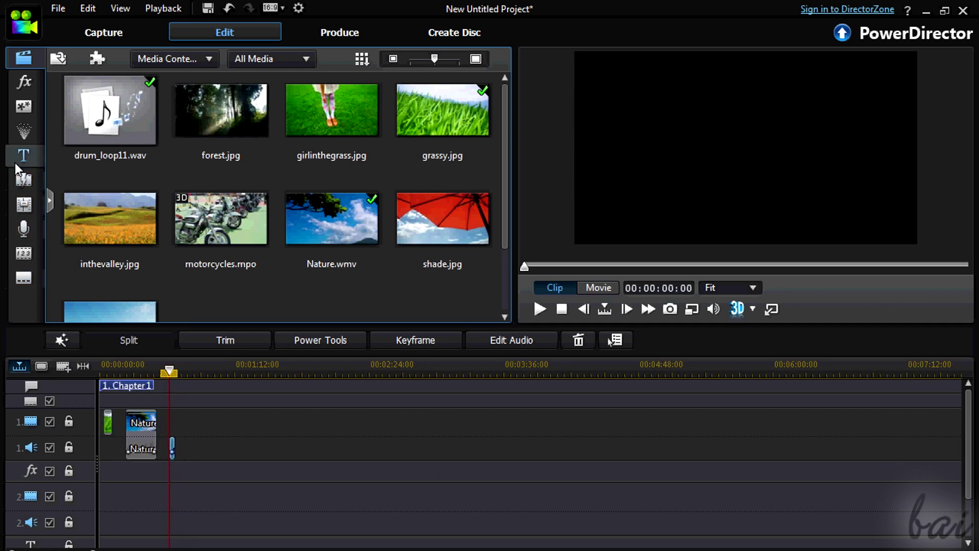
- Add the Sample 3D title template to track 1 after the other clips
left_click(20, 158)
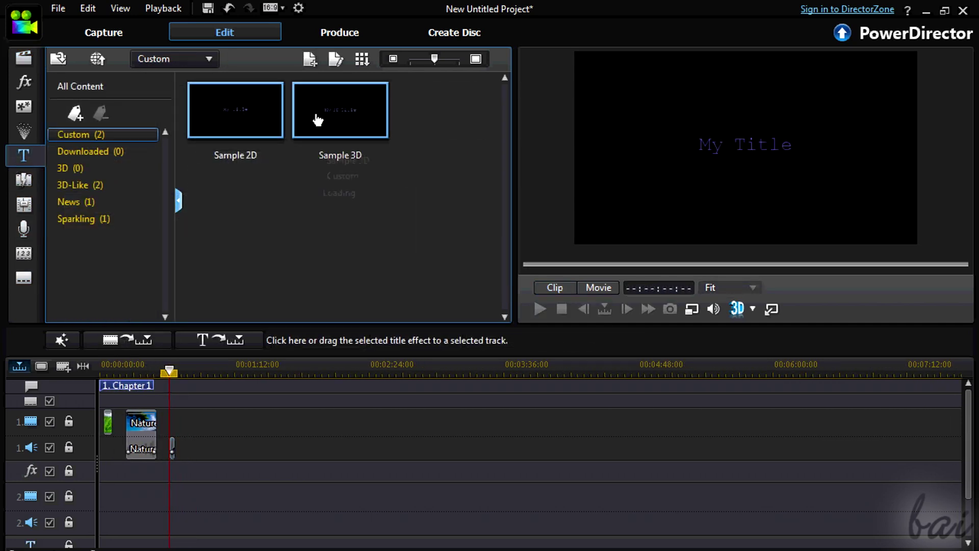
left_click_drag(316, 117, 188, 431)
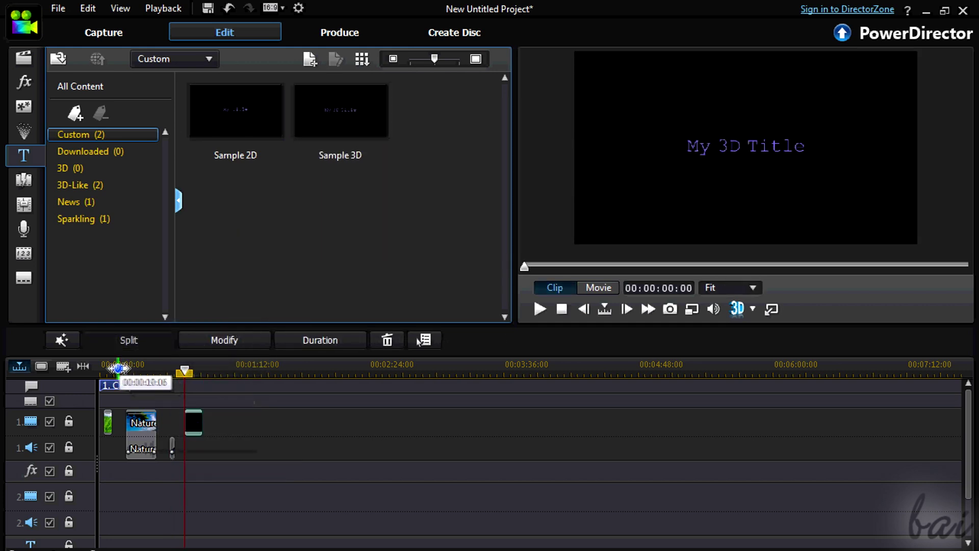
left_click_drag(123, 368, 148, 371)
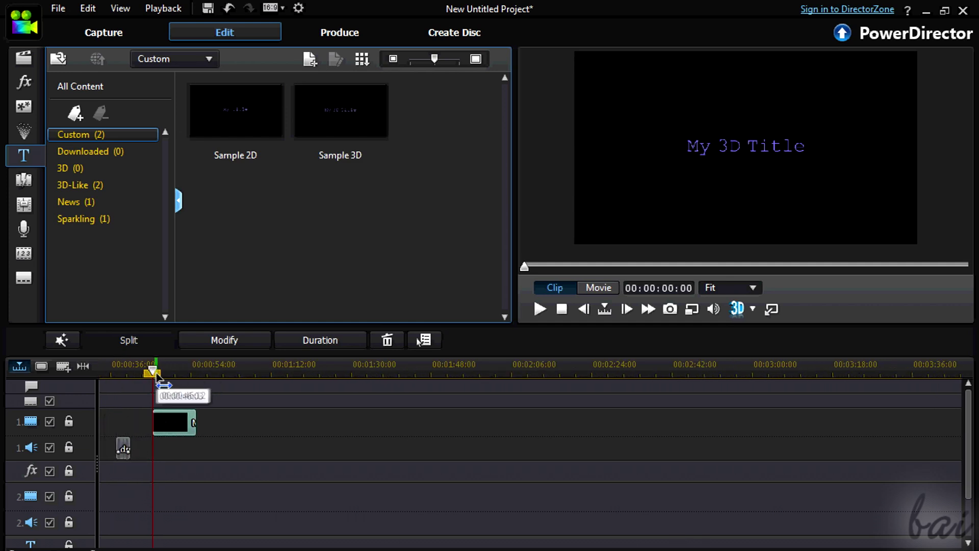
- Return the playhead to the start and move the grassy clip down toward video track 2
mouse_move(6, 379)
left_mouse_down()
mouse_move(21, 395)
mouse_move(17, 385)
mouse_move(77, 390)
left_mouse_up()
left_click_drag(121, 367, 189, 368)
left_click_drag(198, 425, 342, 510)
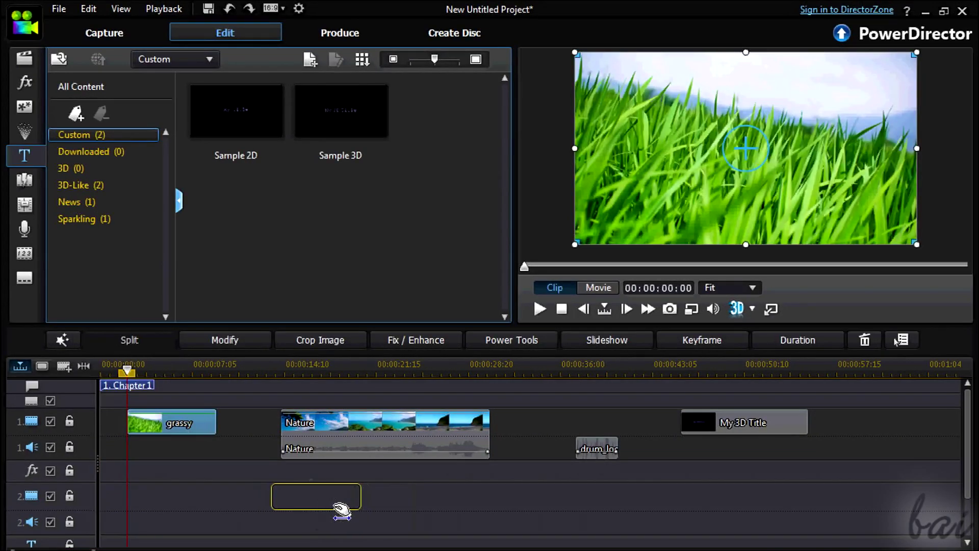
left_click_drag(356, 453, 352, 444)
left_click(321, 369)
left_click_drag(576, 54, 772, 163)
left_click_drag(804, 197, 625, 100)
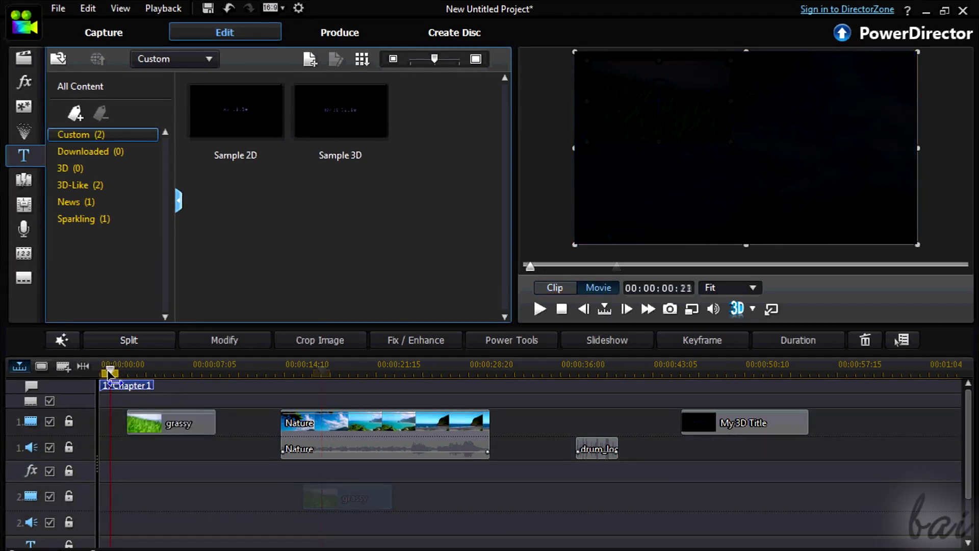
left_click_drag(109, 368, 159, 376)
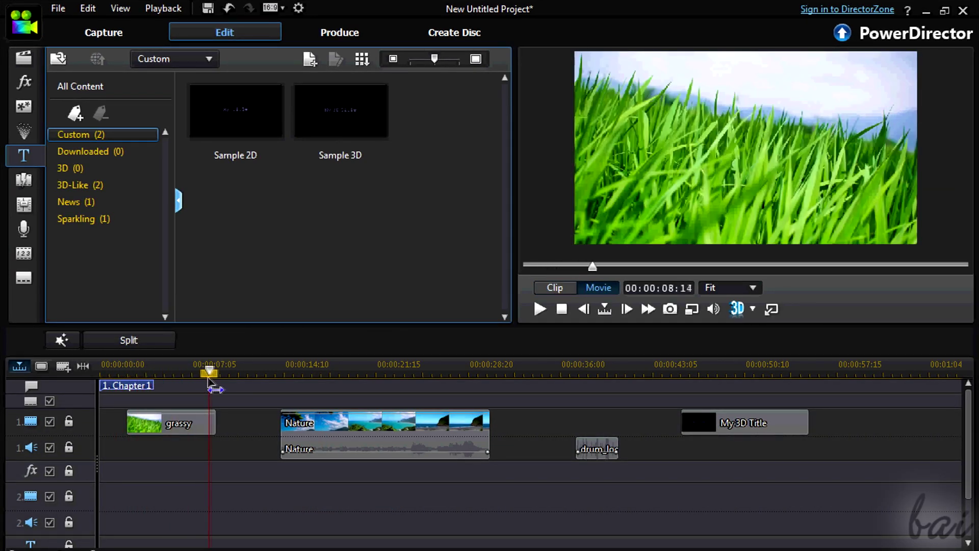
left_click(181, 422)
left_click(356, 428)
left_click(540, 309)
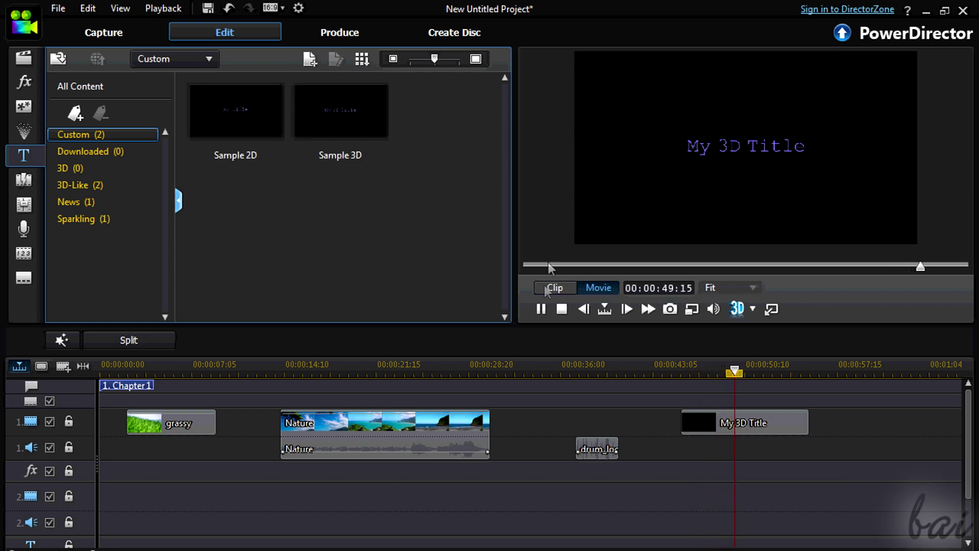
left_click(541, 309)
left_click(719, 421)
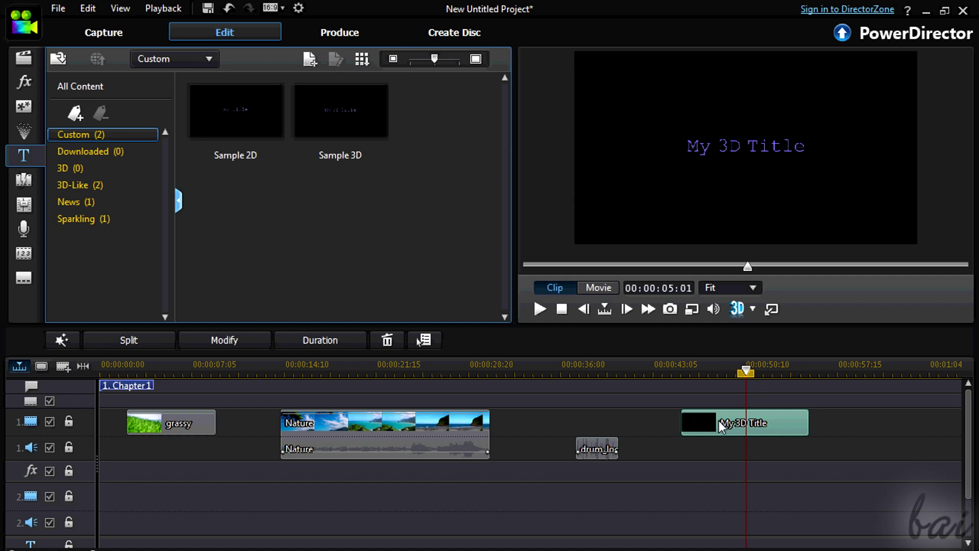
- In Title Designer, tilt My 3D Title around its X axis and turn it to Y rotation 55
double_click(717, 421)
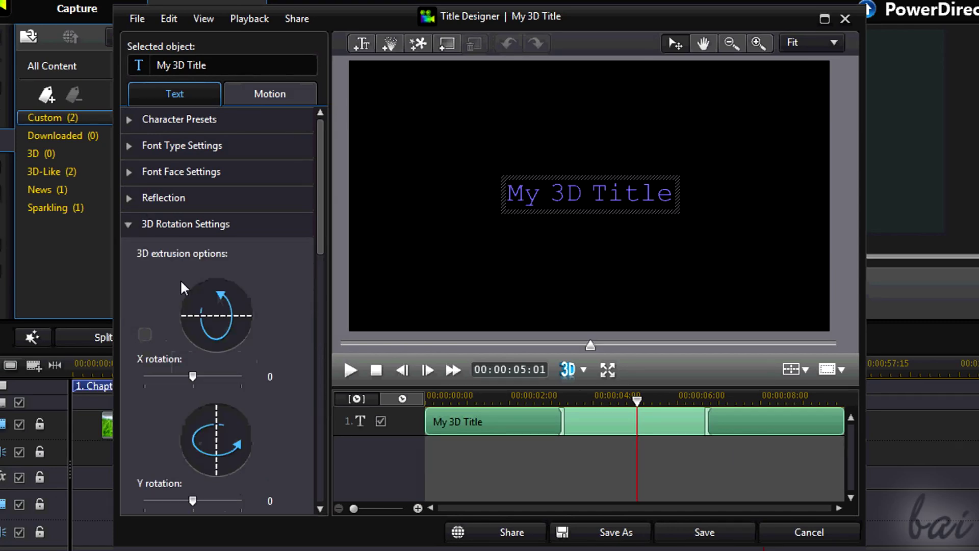
mouse_move(193, 376)
left_mouse_down()
mouse_move(174, 382)
mouse_move(199, 383)
mouse_move(189, 386)
left_mouse_up()
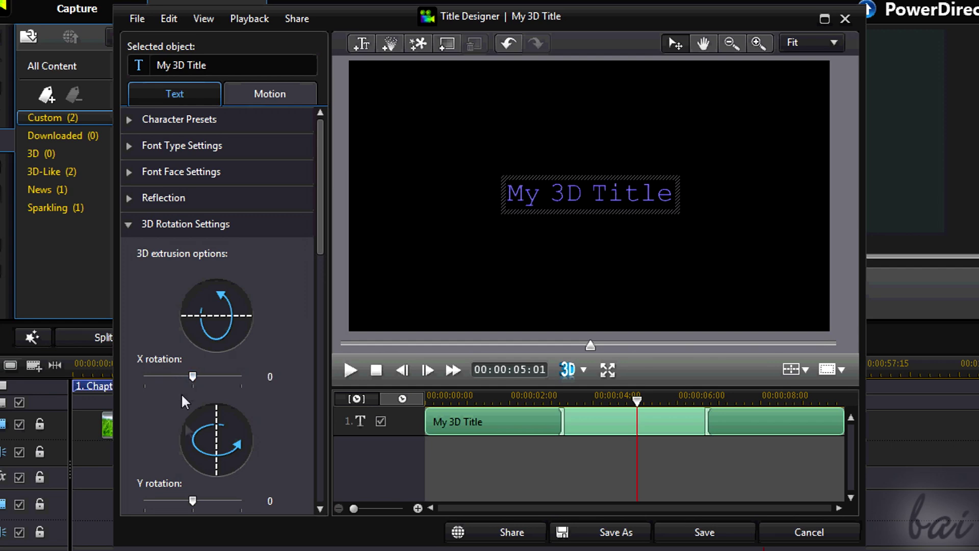
left_click_drag(193, 501, 202, 501)
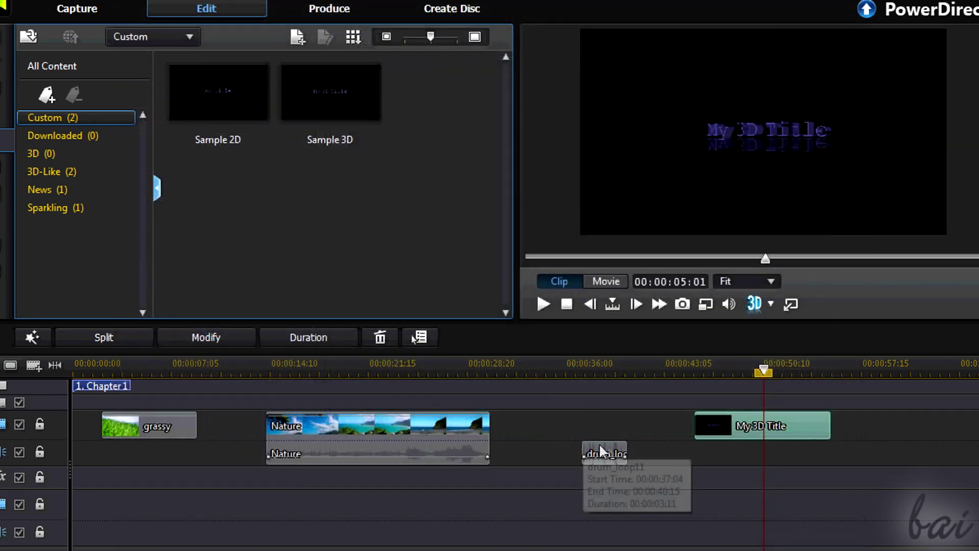
- Open the drum loop in Trim Audio, play it, and pull its out point back to 00:00:03:01
left_click(614, 453)
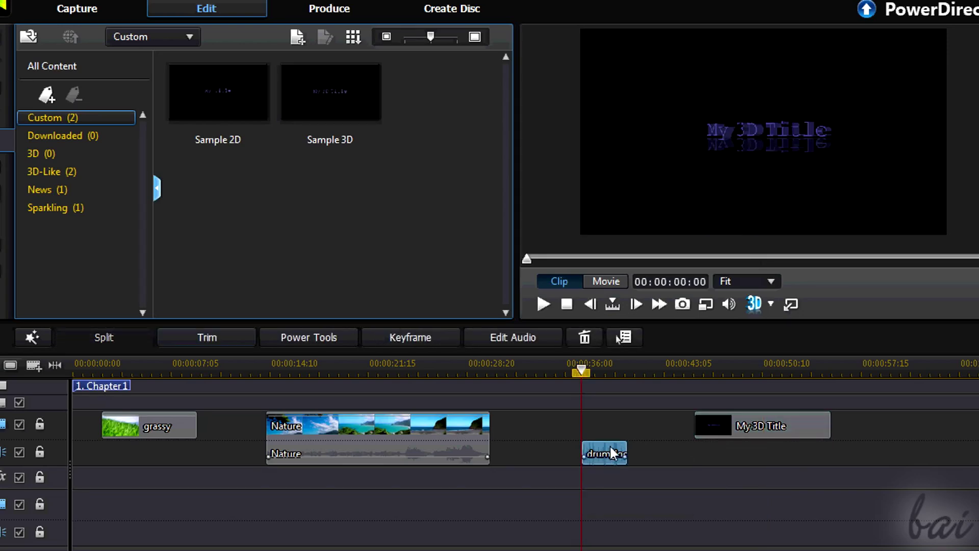
double_click(610, 449)
key("space")
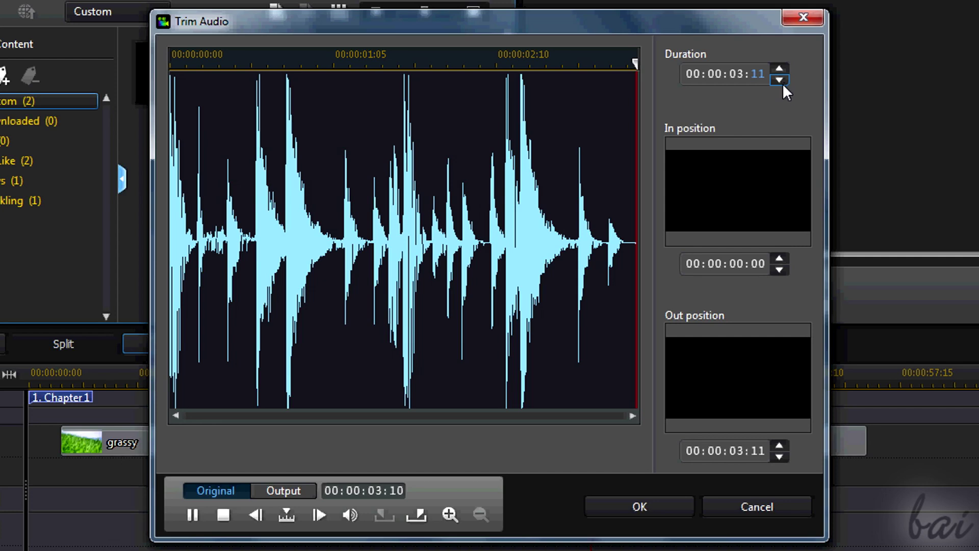
left_click(781, 82)
left_click(781, 82)
left_click(781, 81)
left_click(781, 82)
left_click(781, 81)
left_click(781, 80)
left_click(781, 81)
- Move the drum loop's in point later to 00:00:00:17, leaving a 00:00:02:09 duration
left_click(778, 257)
left_click(779, 257)
left_click(778, 257)
left_click(778, 257)
left_click(779, 258)
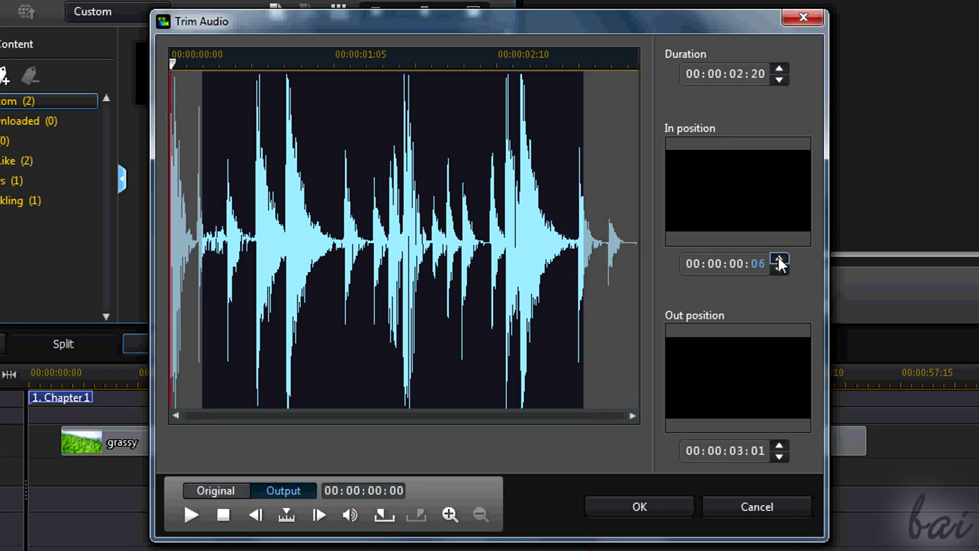
left_click(779, 258)
left_click(778, 257)
left_click(778, 257)
left_click(186, 514)
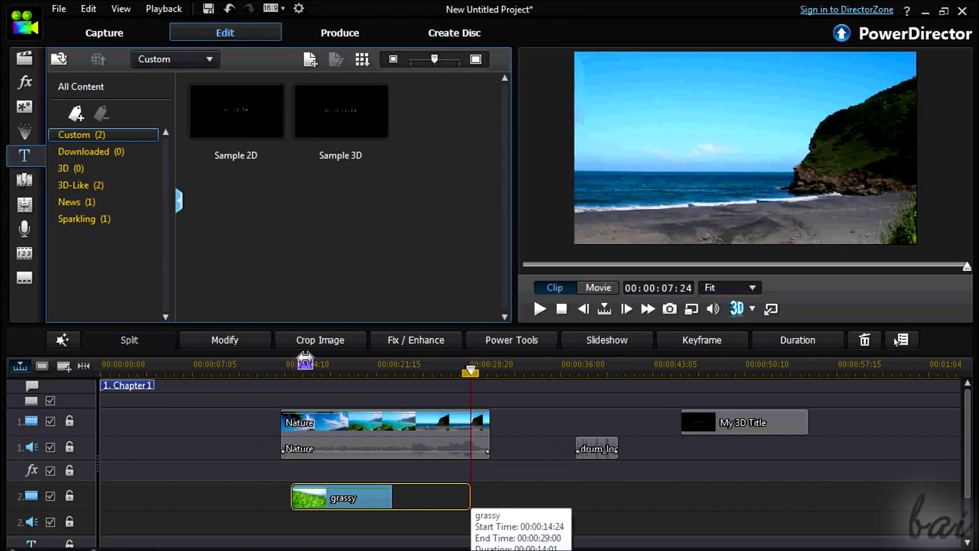
- Give the grassy overlay a lower-right shadow with distance 14, blur 10 and 25% transparency
left_click(292, 363)
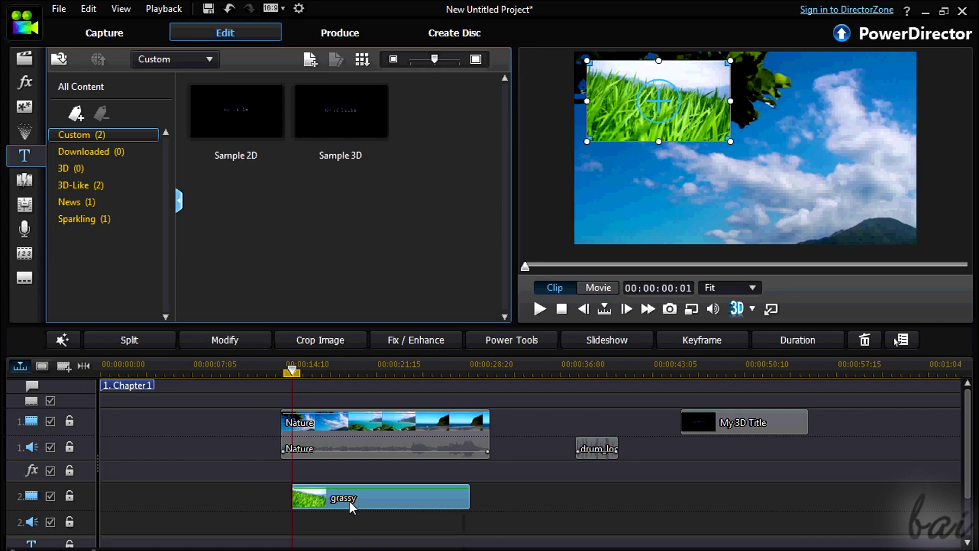
double_click(350, 501)
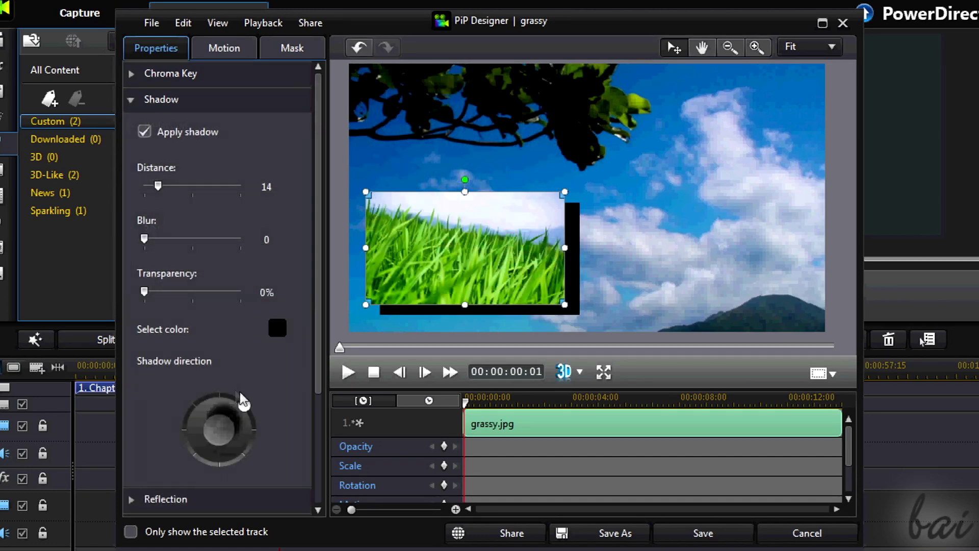
left_click_drag(166, 193, 144, 186)
left_click_drag(213, 397, 252, 453)
left_click_drag(146, 190, 160, 191)
left_click_drag(163, 239, 221, 240)
mouse_move(157, 293)
left_mouse_down()
mouse_move(184, 294)
mouse_move(172, 298)
left_mouse_up()
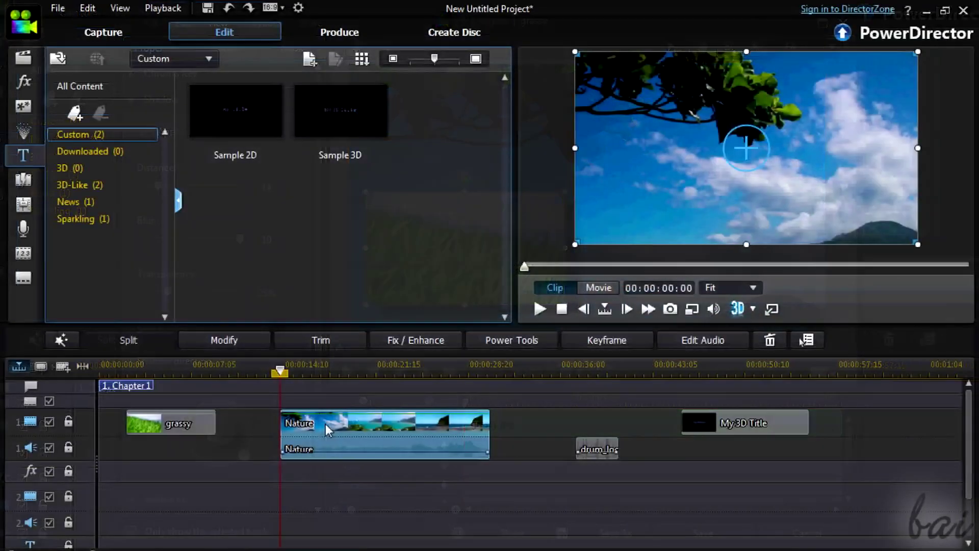
- Try reflection, shadow and a white border on the Nature clip, then turn them all off again
double_click(323, 421)
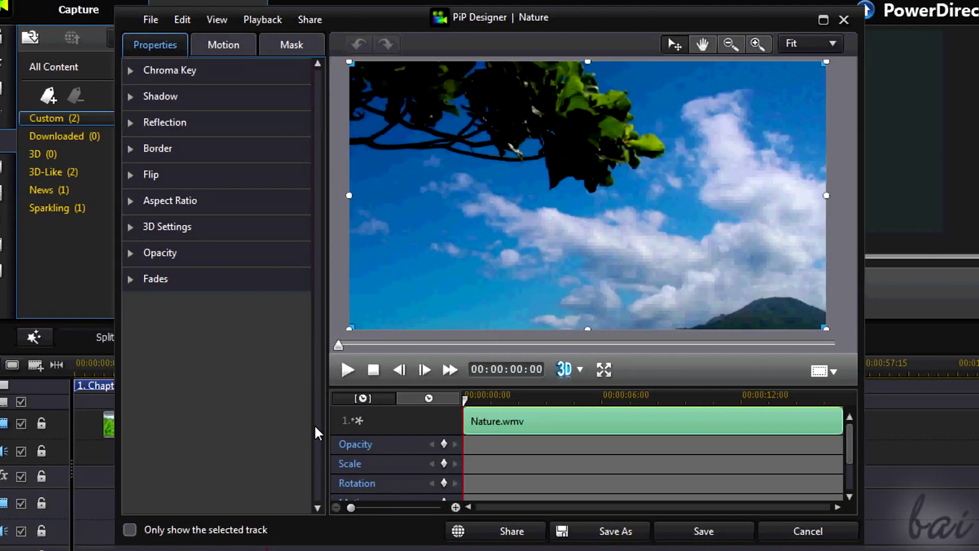
left_click(135, 123)
left_click(137, 151)
left_click(132, 123)
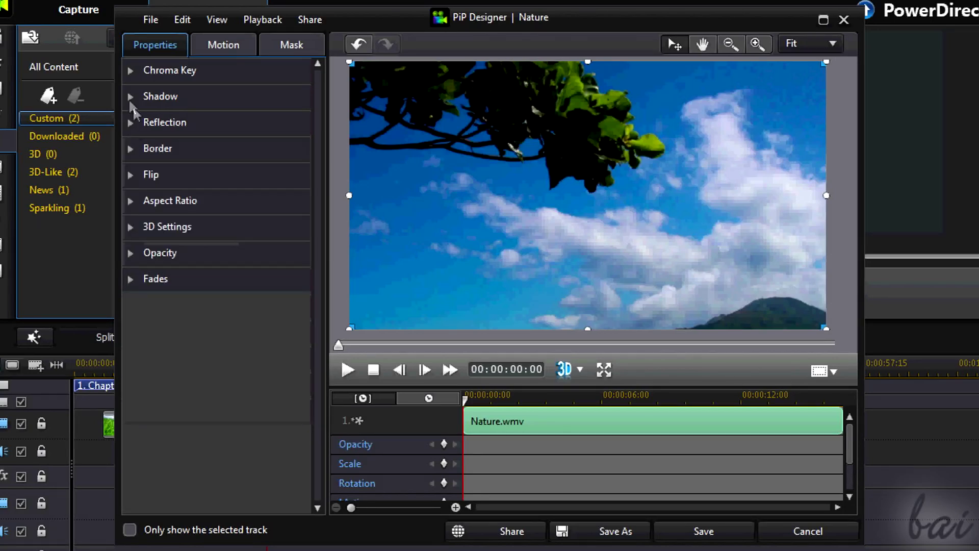
left_click(137, 96)
left_click(144, 129)
left_click(144, 129)
left_click(138, 96)
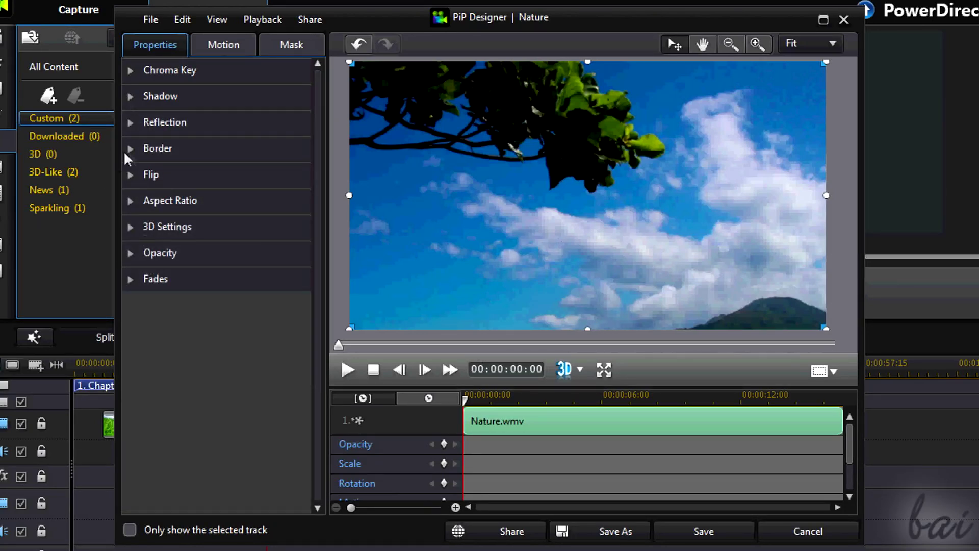
left_click(136, 147)
left_click(144, 180)
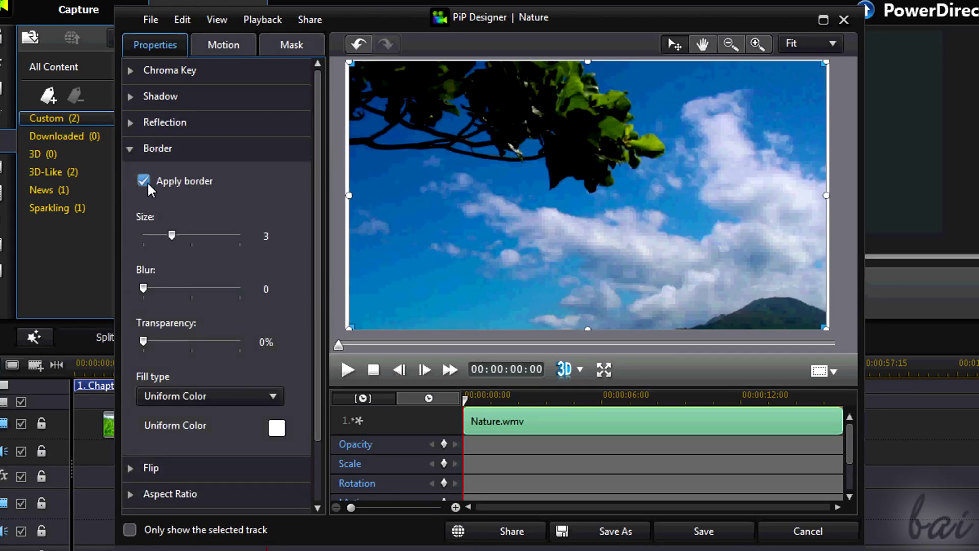
left_click(144, 180)
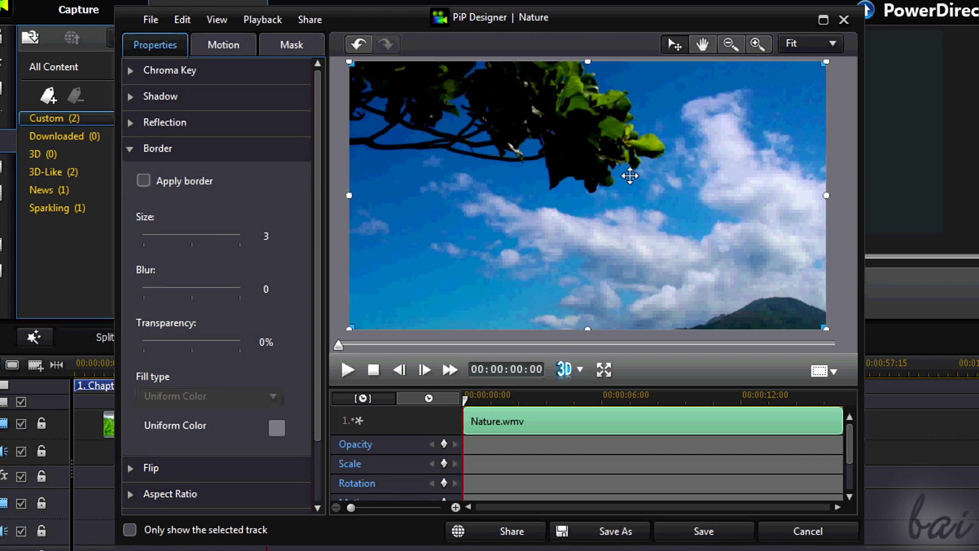
left_click(131, 148)
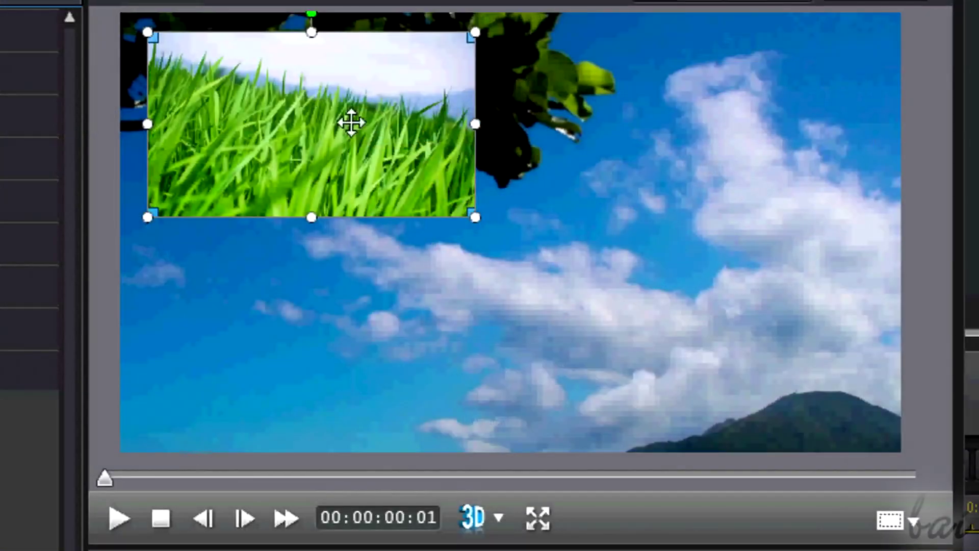
- Position the grass overlay near the top-left corner of the frame, keeping it upright
left_click_drag(303, 108, 372, 93)
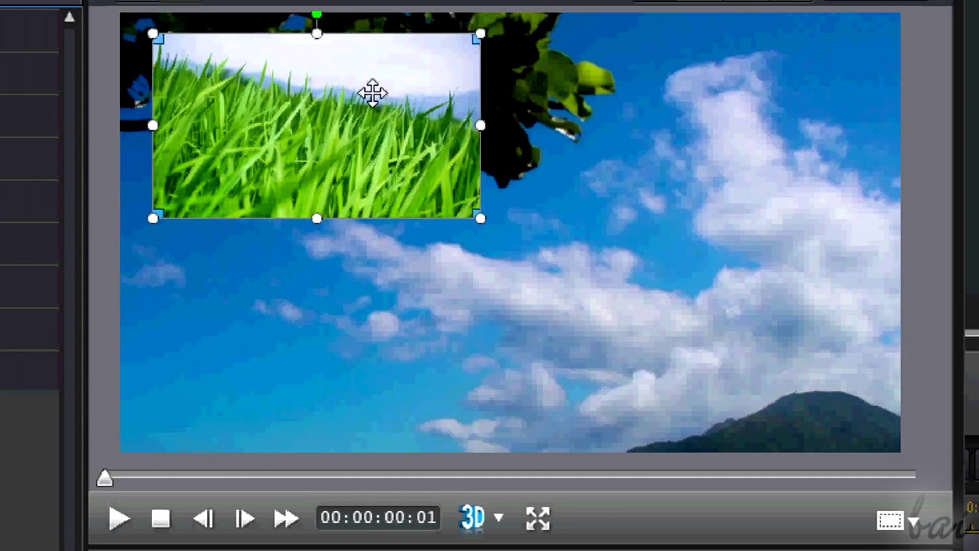
mouse_move(480, 220)
left_mouse_down()
mouse_move(607, 315)
mouse_move(577, 270)
mouse_move(458, 209)
mouse_move(467, 220)
left_mouse_up()
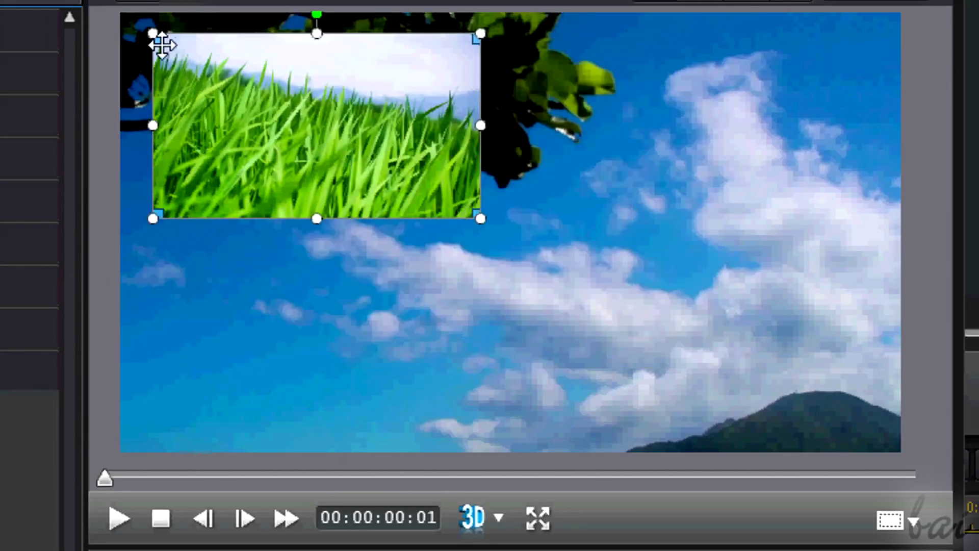
mouse_move(166, 44)
left_mouse_down()
mouse_move(273, 157)
mouse_move(138, 83)
mouse_move(175, 48)
mouse_move(167, 39)
left_mouse_up()
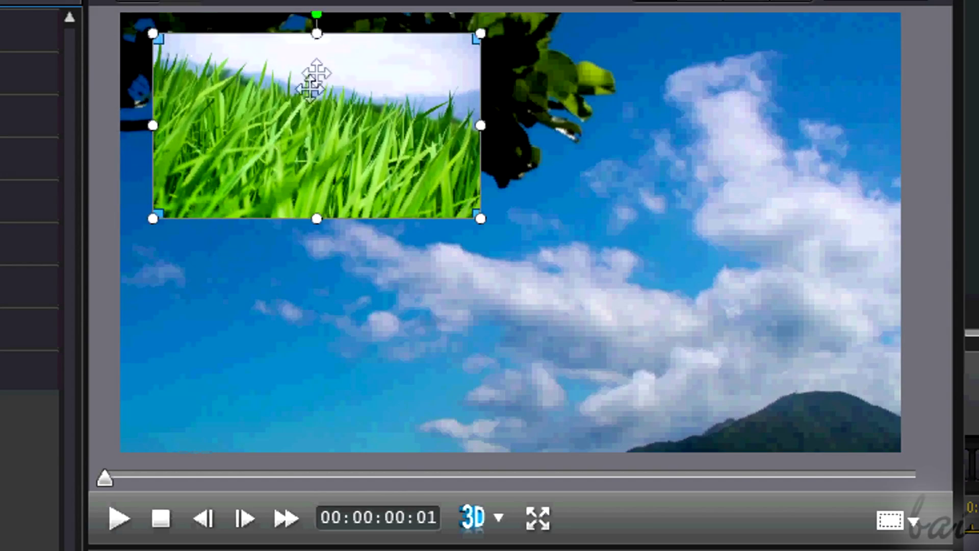
mouse_move(316, 15)
left_mouse_down()
mouse_move(415, 99)
mouse_move(251, 30)
mouse_move(317, 23)
left_mouse_up()
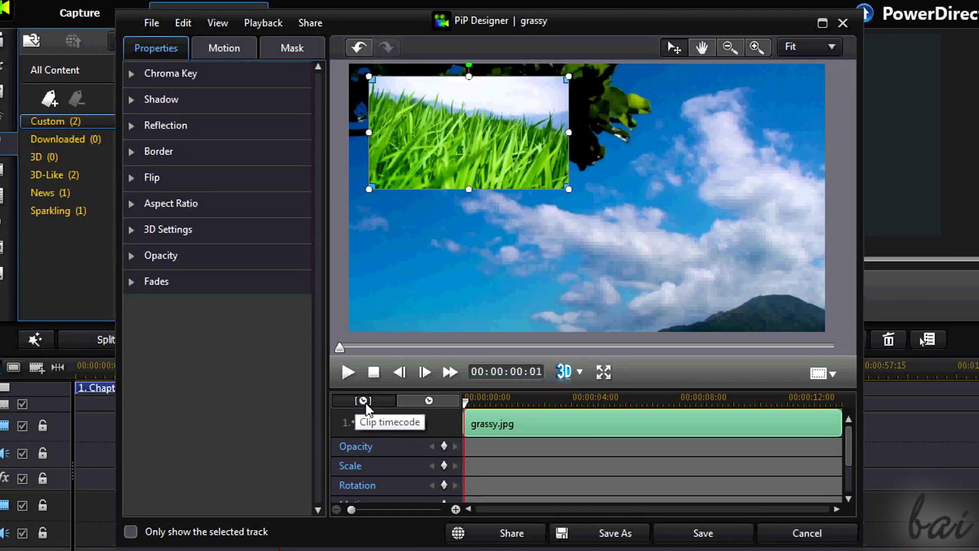
- Turn on chroma key for the grass overlay and key out the sky colour
left_click(440, 403)
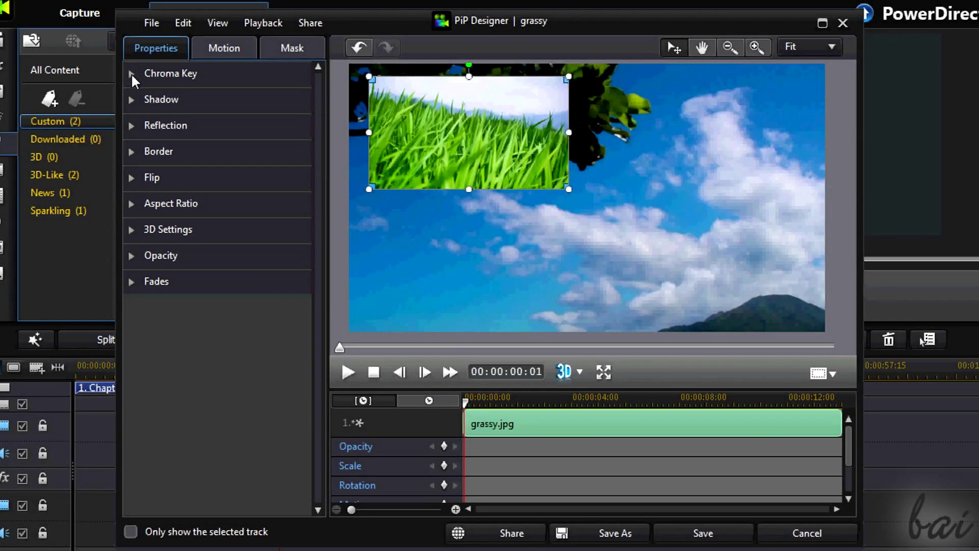
left_click(133, 76)
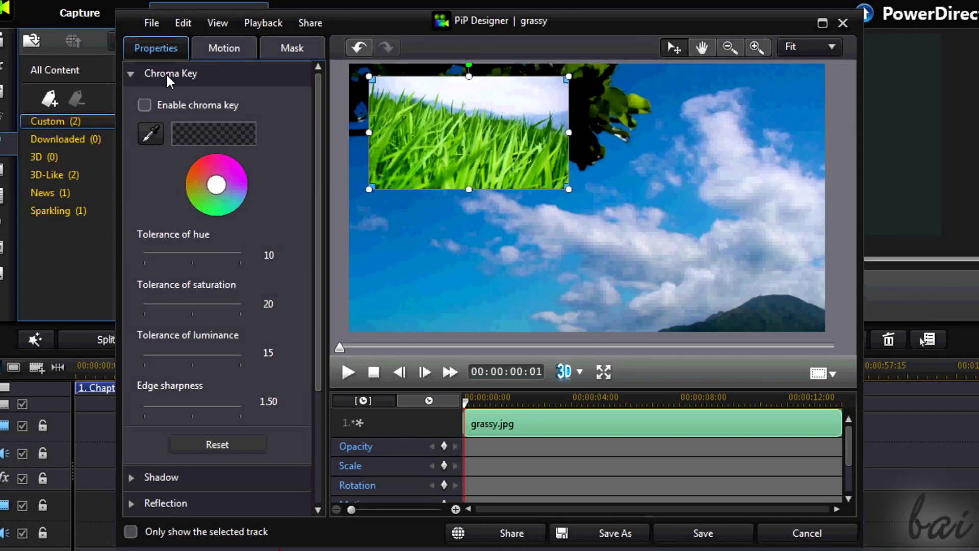
left_click(144, 109)
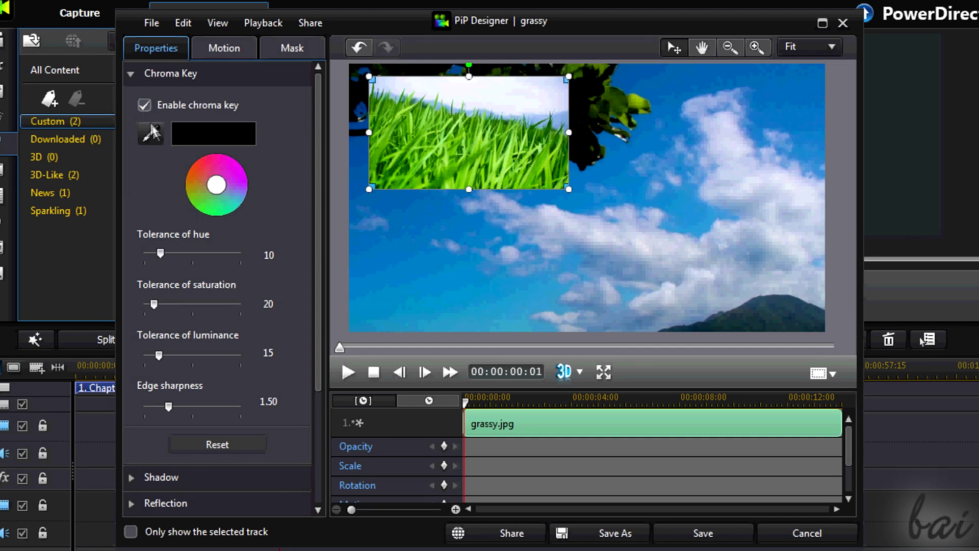
left_click(155, 136)
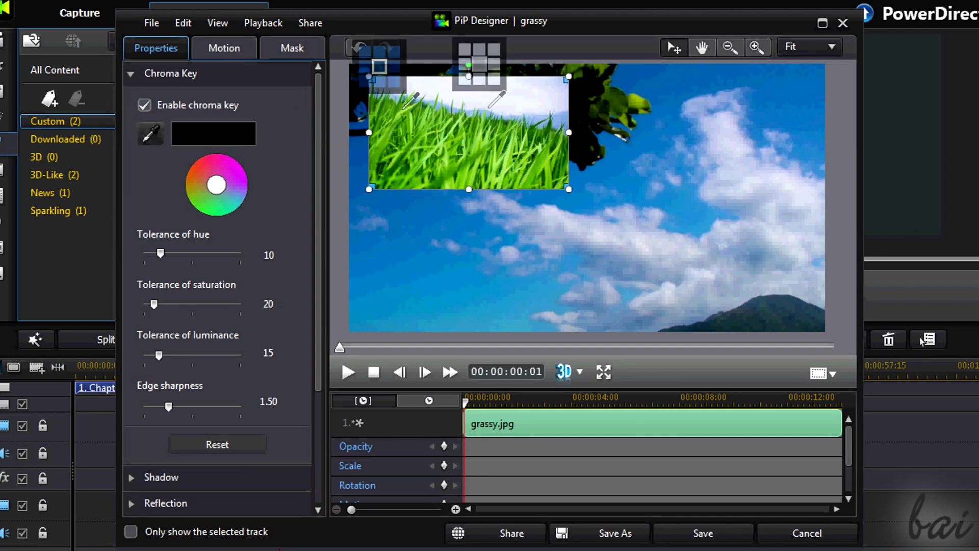
left_click(524, 96)
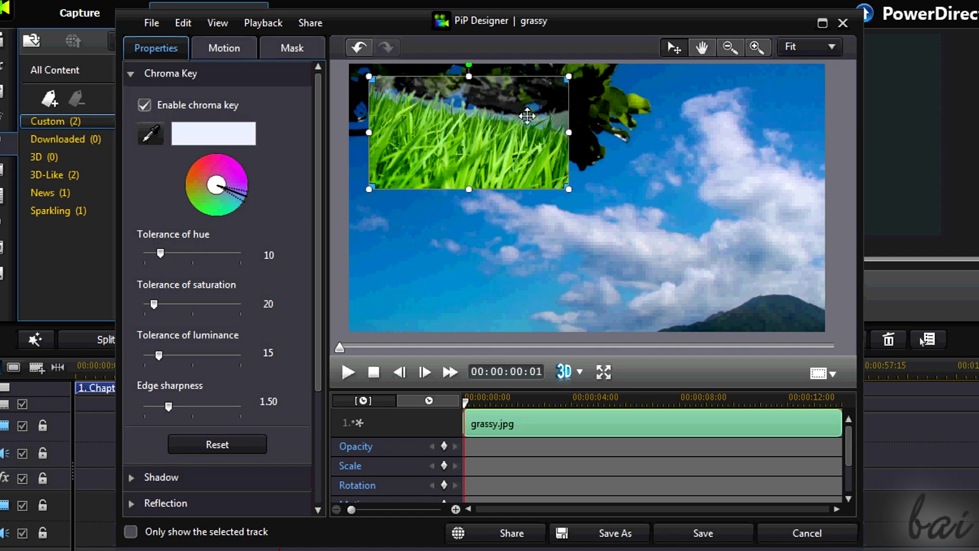
- Tune the key's hue, saturation and luminance tolerances, move the overlay, and push its shadow further out
left_click_drag(161, 253, 197, 258)
left_click_drag(240, 305, 160, 309)
mouse_move(159, 356)
left_mouse_down()
mouse_move(226, 356)
mouse_move(153, 357)
mouse_move(165, 356)
left_mouse_up()
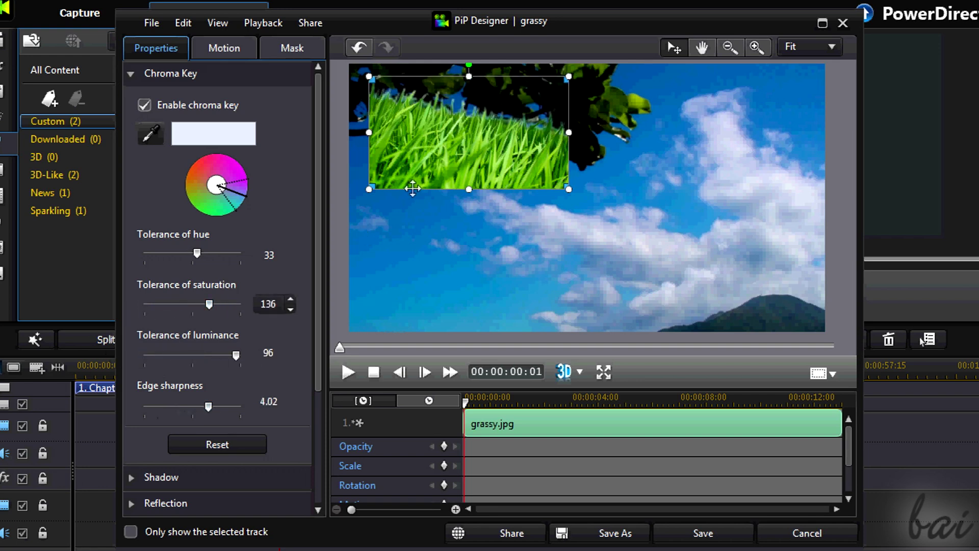
mouse_move(443, 151)
left_mouse_down()
mouse_move(457, 128)
mouse_move(498, 132)
mouse_move(511, 151)
mouse_move(435, 134)
left_mouse_up()
left_click_drag(154, 190, 160, 191)
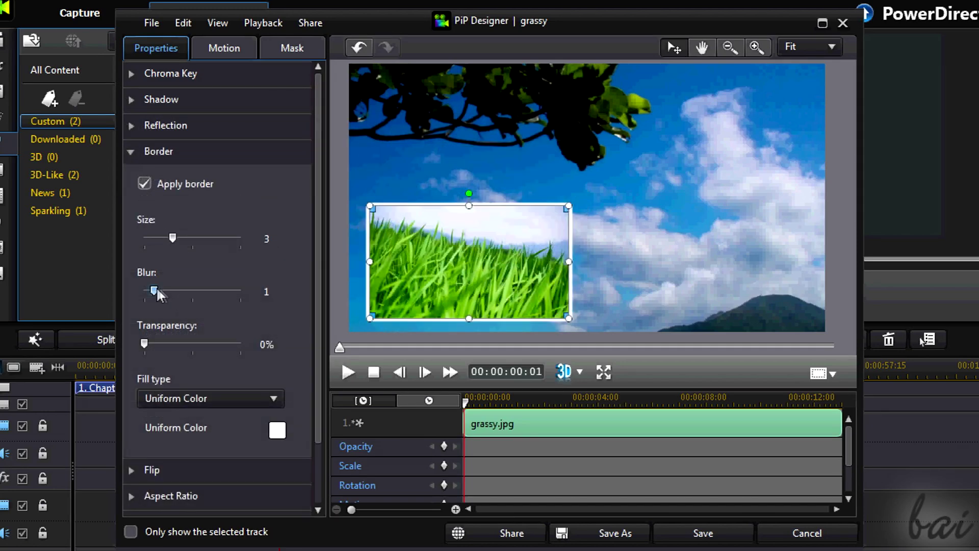
- Blur the overlay's white border and lower the grassy overlay's opacity down to 0
left_click_drag(154, 290, 228, 297)
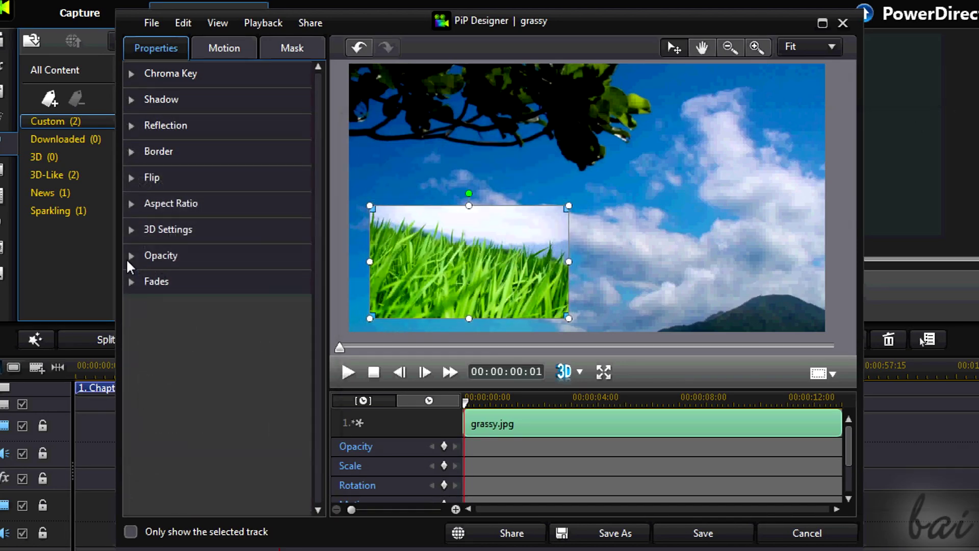
left_click(133, 259)
left_click_drag(239, 304, 271, 316)
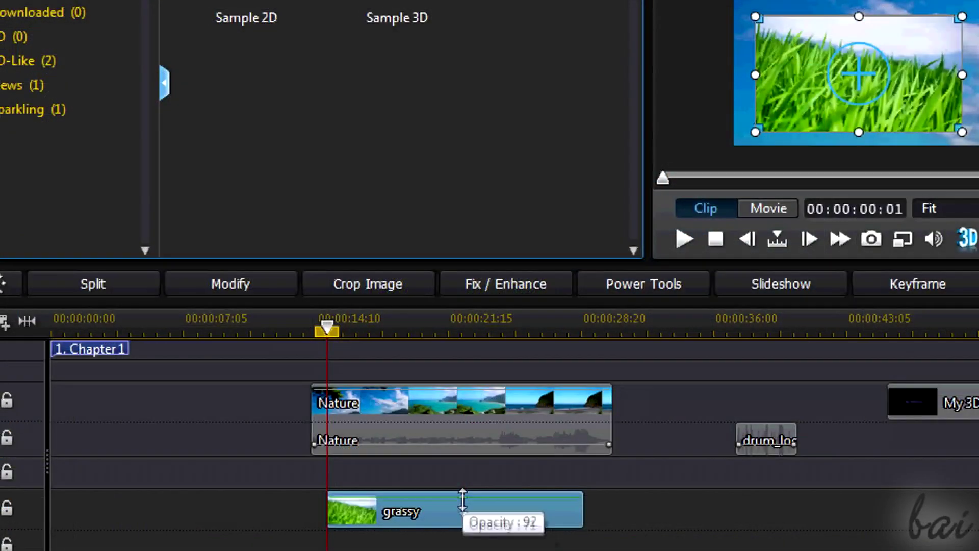
mouse_move(462, 500)
left_mouse_down()
mouse_move(464, 530)
mouse_move(464, 494)
left_mouse_up()
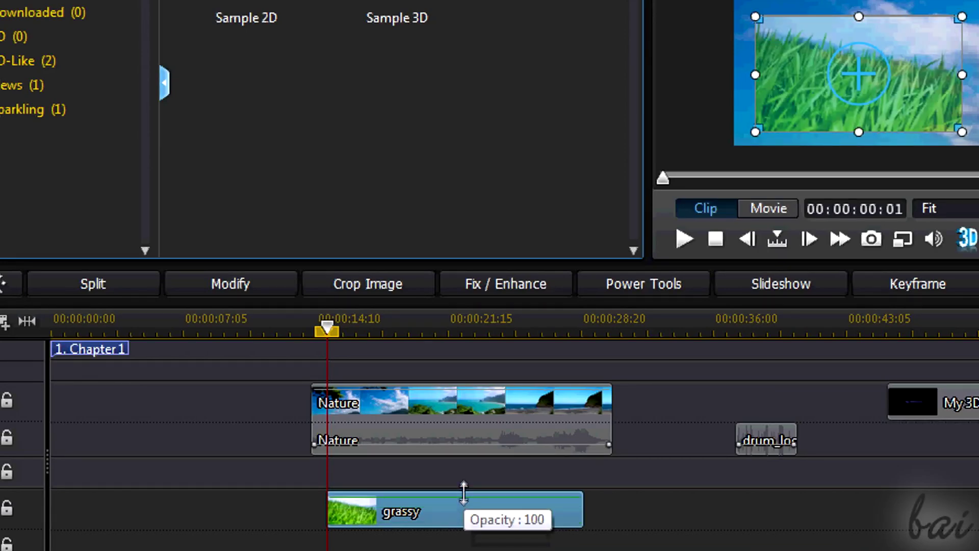
- Enable fade-in on the grassy overlay and preview it in playback
double_click(461, 526)
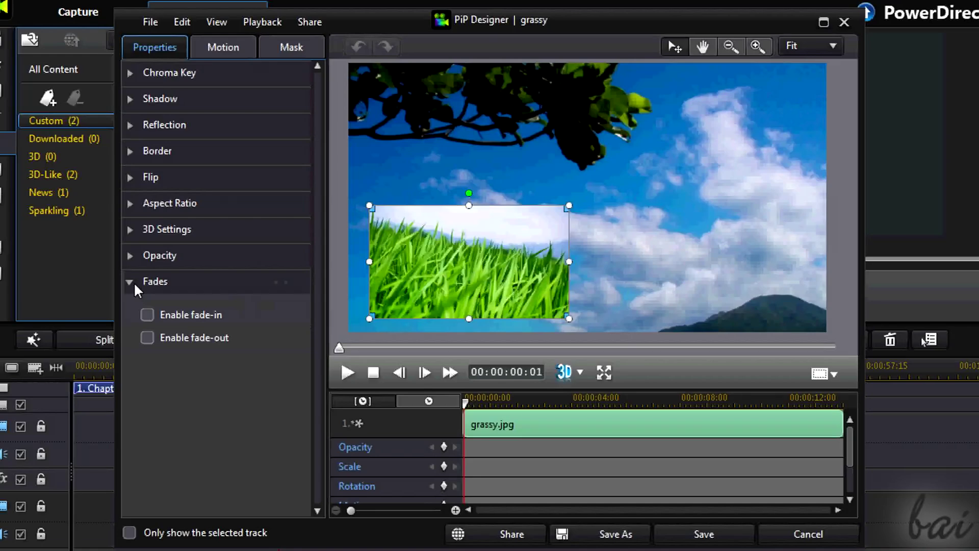
left_click(147, 314)
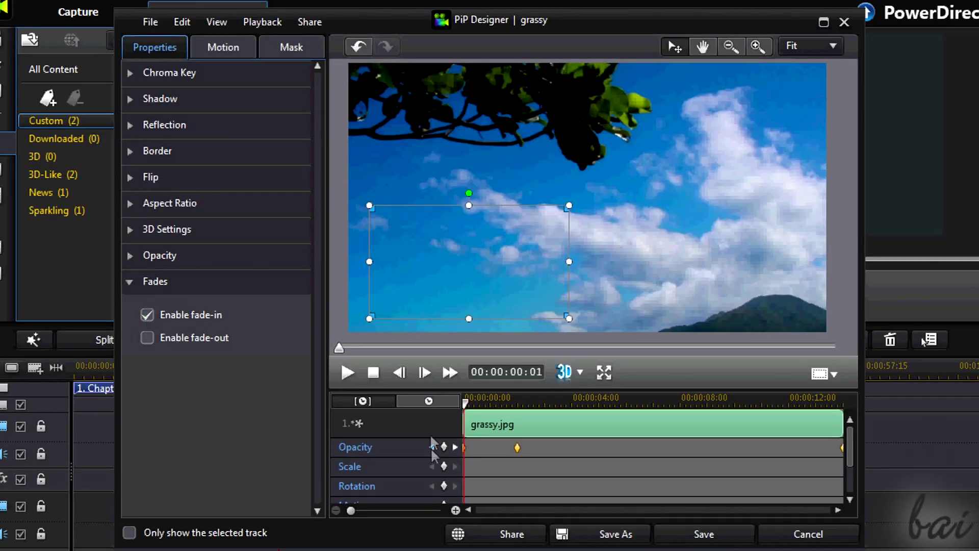
left_click(347, 375)
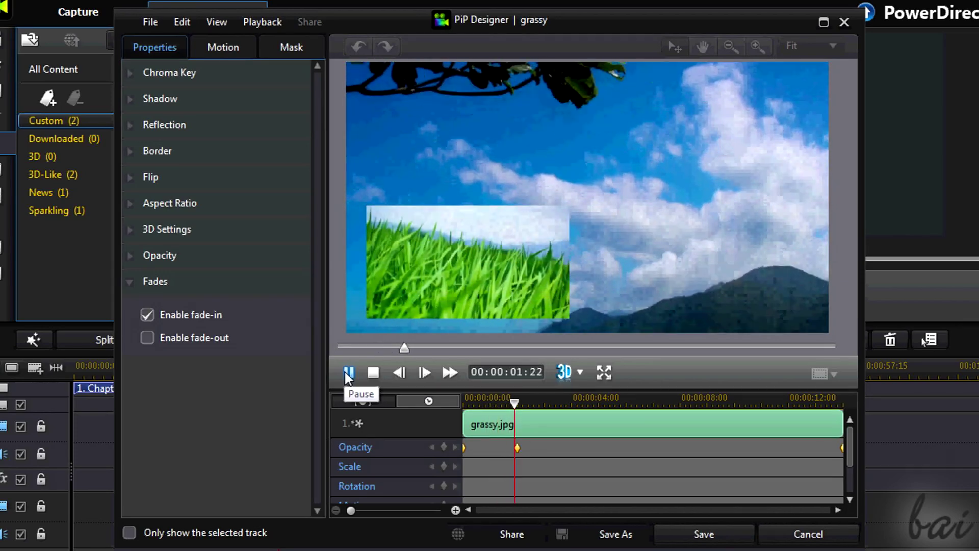
left_click(131, 179)
left_click(133, 179)
left_click(132, 180)
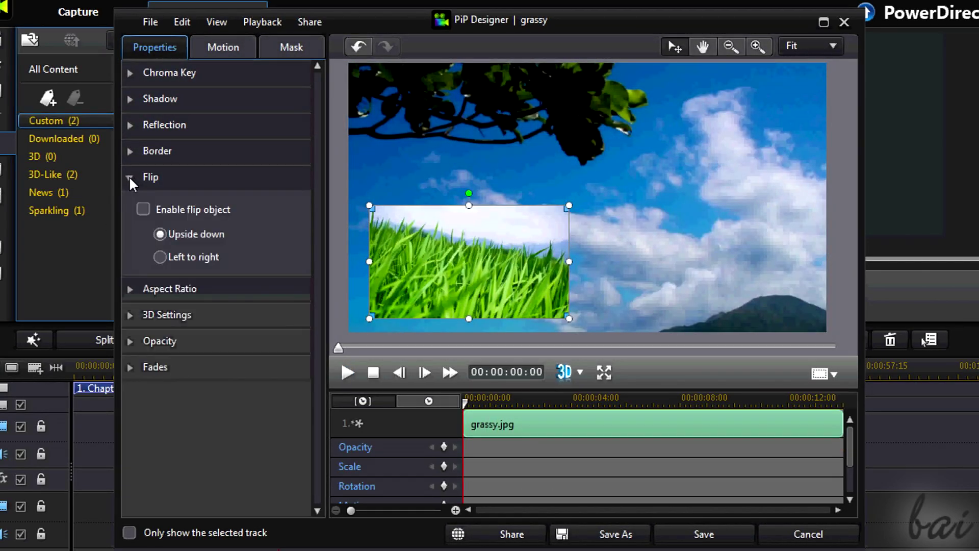
- Try flipping the grass overlay upside down and left to right, then turn flipping off
left_click(143, 210)
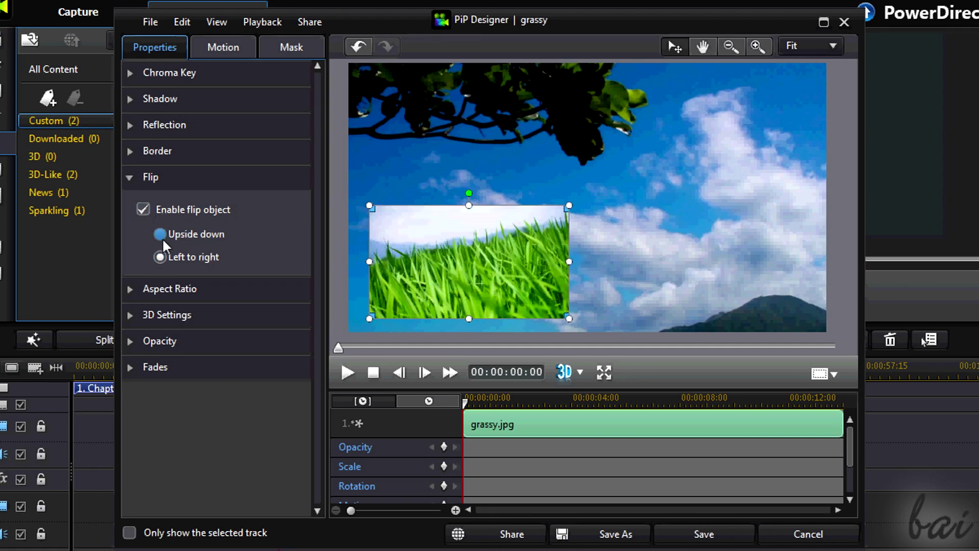
left_click(161, 236)
left_click(160, 258)
left_click(144, 209)
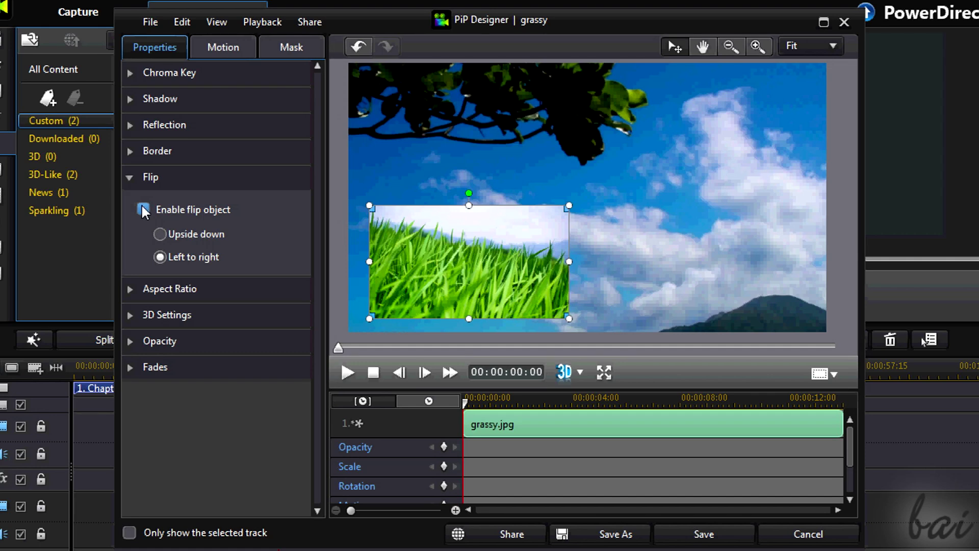
- Unlock Maintain aspect ratio and stretch the grass overlay freely by its corner handle
left_click(124, 176)
left_click(130, 206)
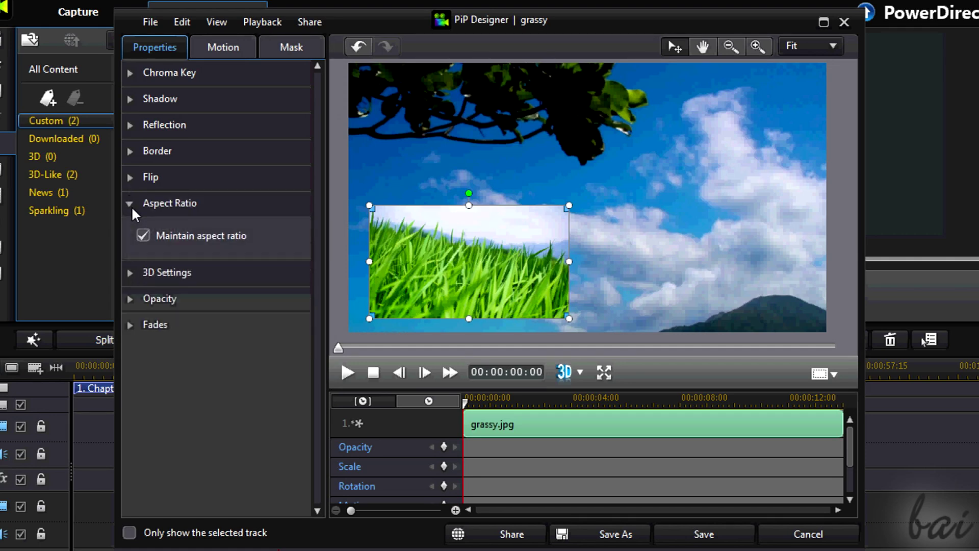
mouse_move(569, 203)
left_mouse_down()
mouse_move(632, 162)
mouse_move(576, 214)
left_mouse_up()
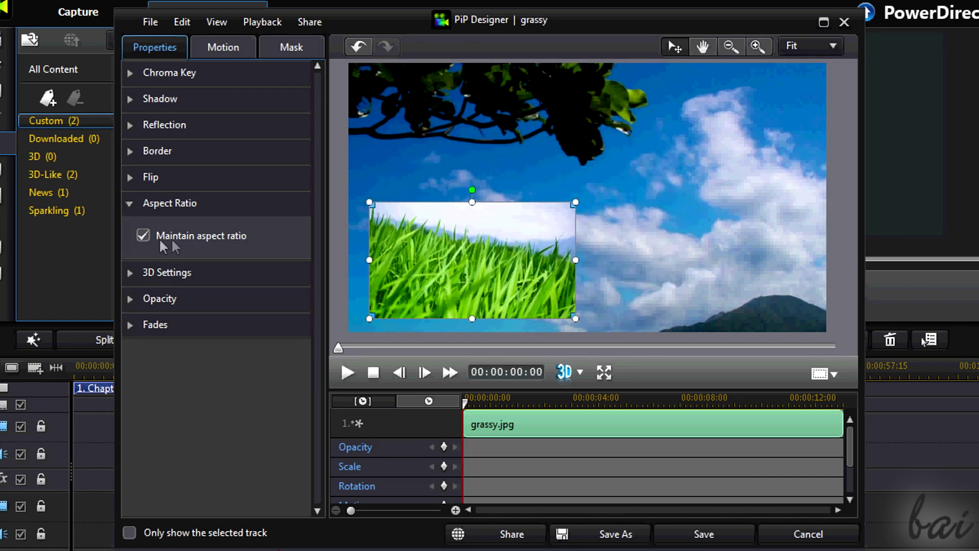
left_click(143, 237)
left_click_drag(575, 200, 603, 179)
- Re-lock the overlay's aspect ratio and apply a spiral motion path
left_click(142, 235)
left_click(130, 205)
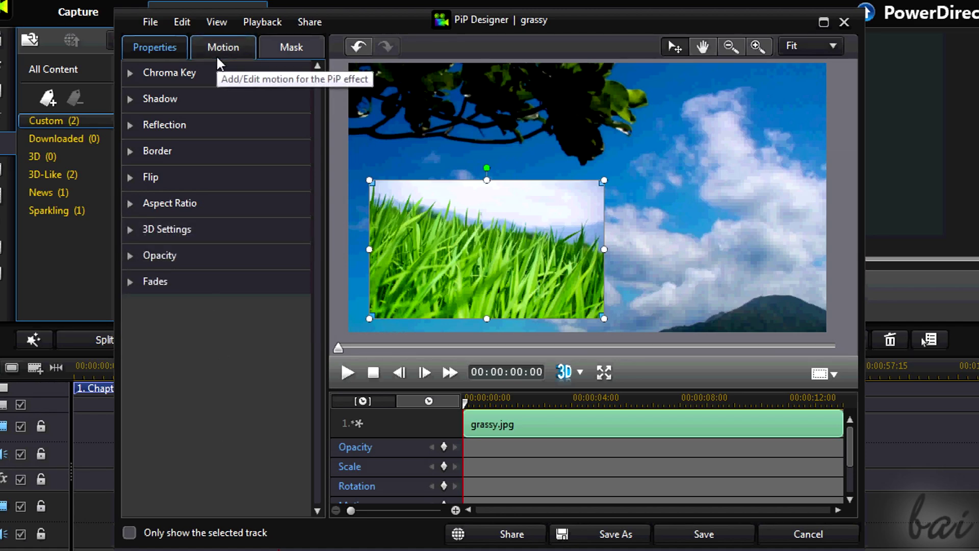
left_click(217, 60)
left_click(254, 158)
left_click_drag(316, 222, 284, 472)
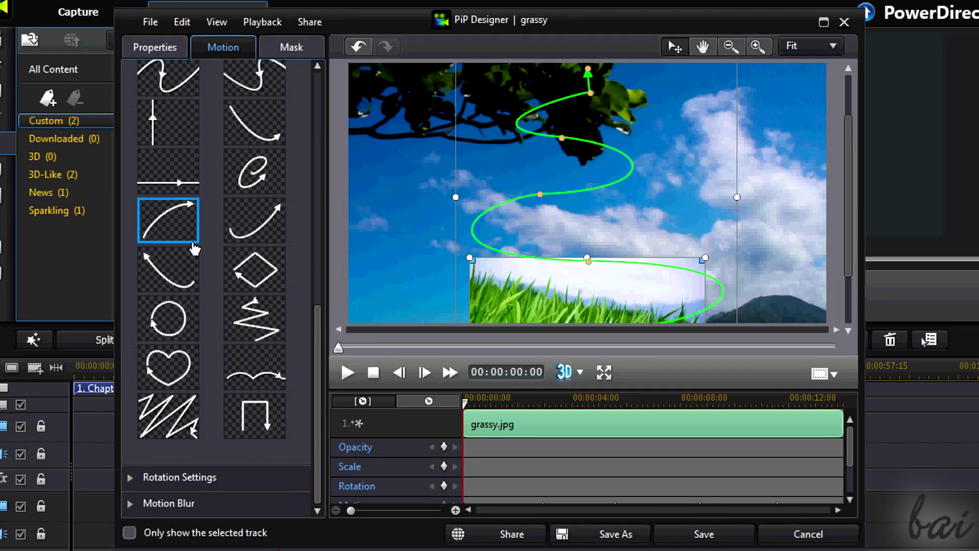
- Switch to the zigzag path, preview it, then remove the motion path entirely
left_click(196, 434)
left_click(346, 373)
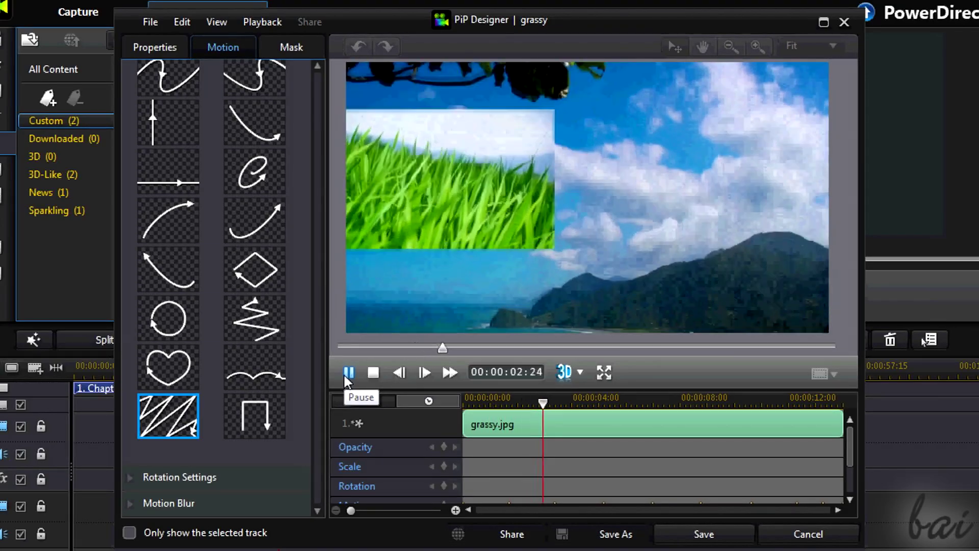
left_click(349, 372)
left_click_drag(316, 350, 313, 84)
left_click(159, 166)
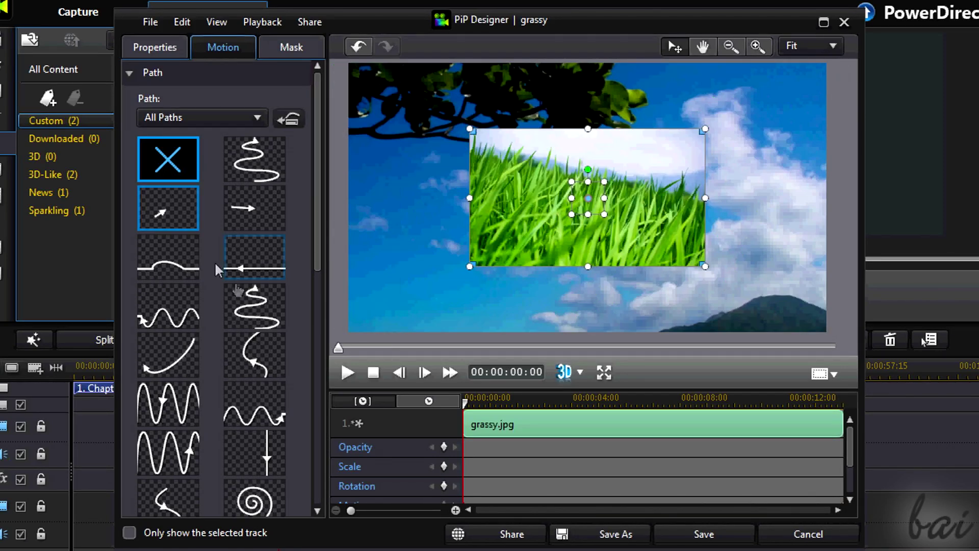
scroll(217, 269, "down", 10)
left_click(168, 416)
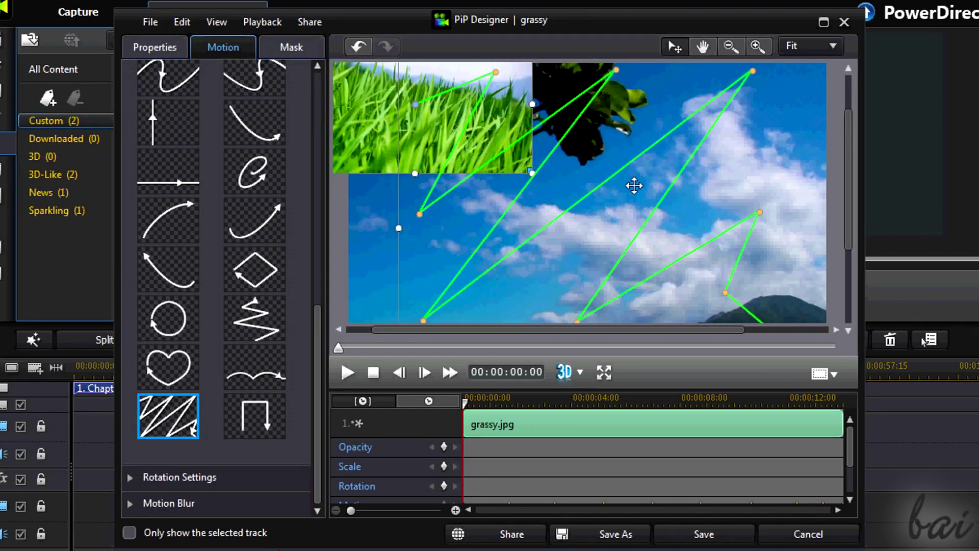
scroll(667, 164, "down", 2)
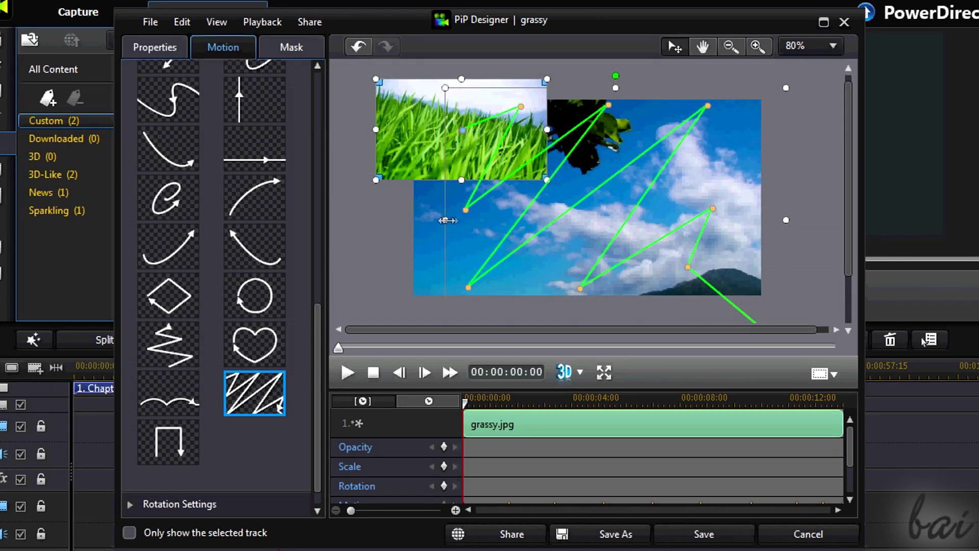
left_click_drag(447, 220, 464, 220)
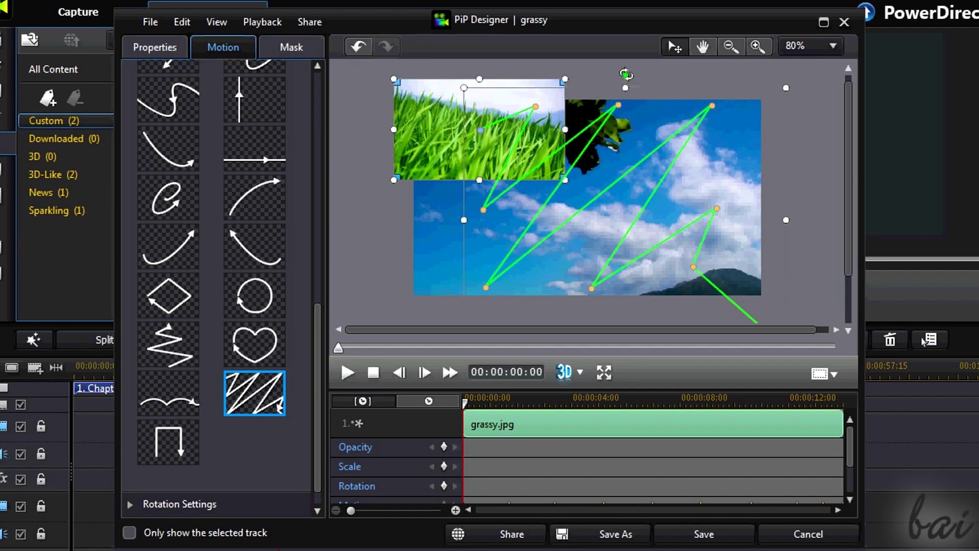
left_click_drag(712, 106, 545, 226)
left_click_drag(588, 183, 671, 107)
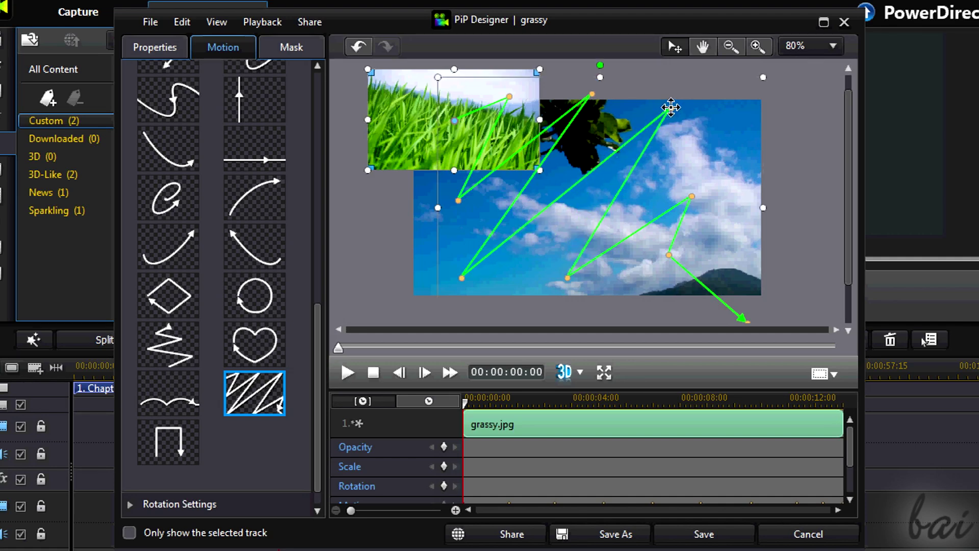
key("ctrl+z")
key("ctrl+z")
key("ctrl+z")
key("ctrl+y")
key("ctrl+y")
left_click(582, 178)
left_click_drag(619, 191, 620, 170)
key("ctrl+z")
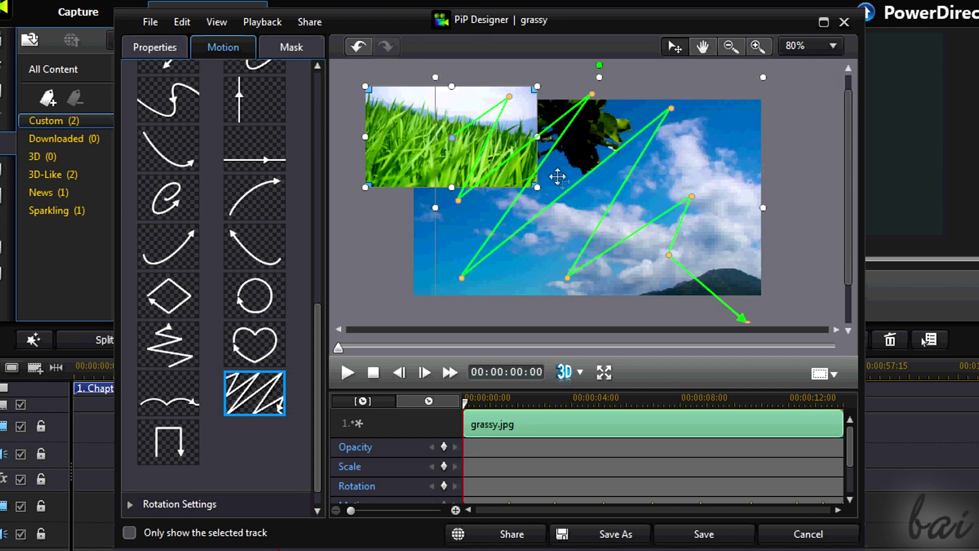
left_click(168, 153)
left_click(129, 74)
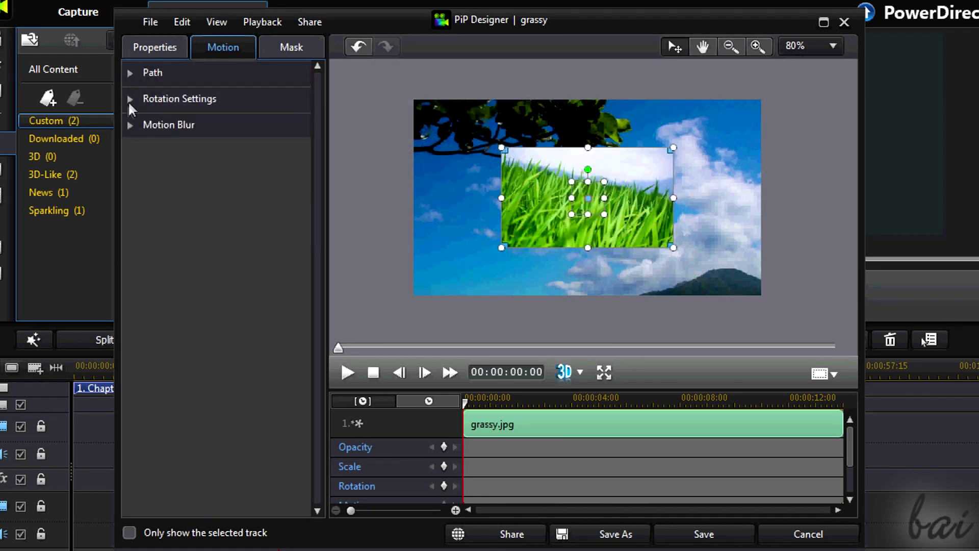
- Set the grassy overlay to spin clockwise with the rotation slider and preview the animation
left_click(130, 99)
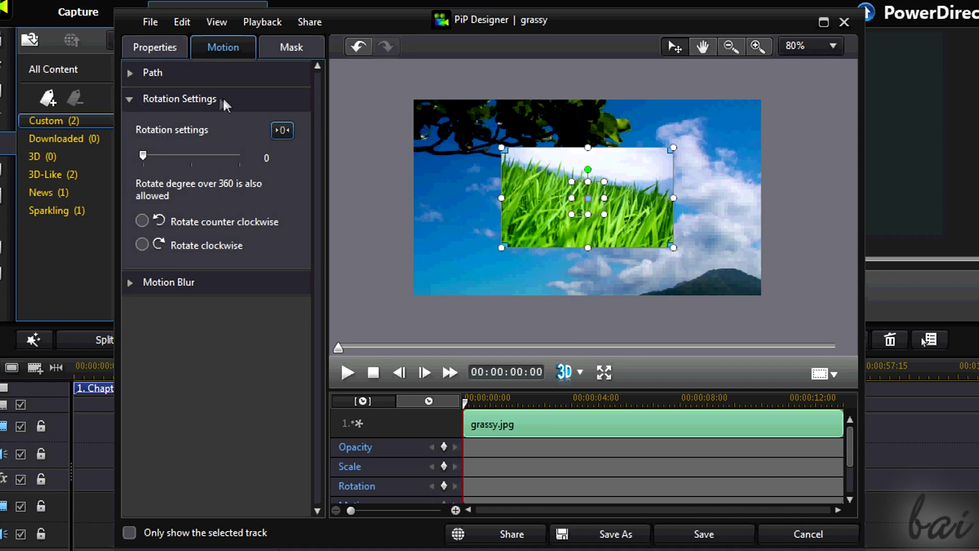
mouse_move(143, 156)
left_mouse_down()
mouse_move(235, 158)
mouse_move(127, 156)
left_mouse_up()
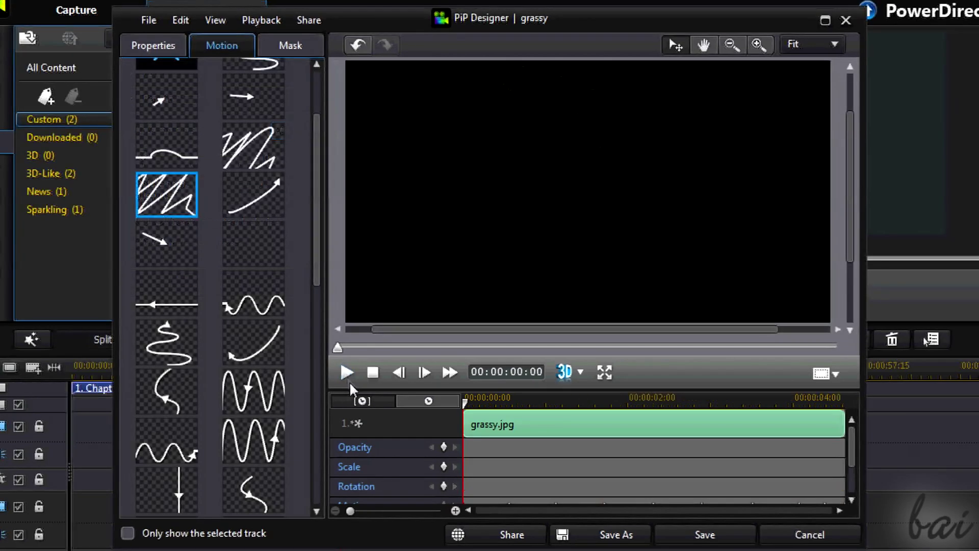
left_click(350, 381)
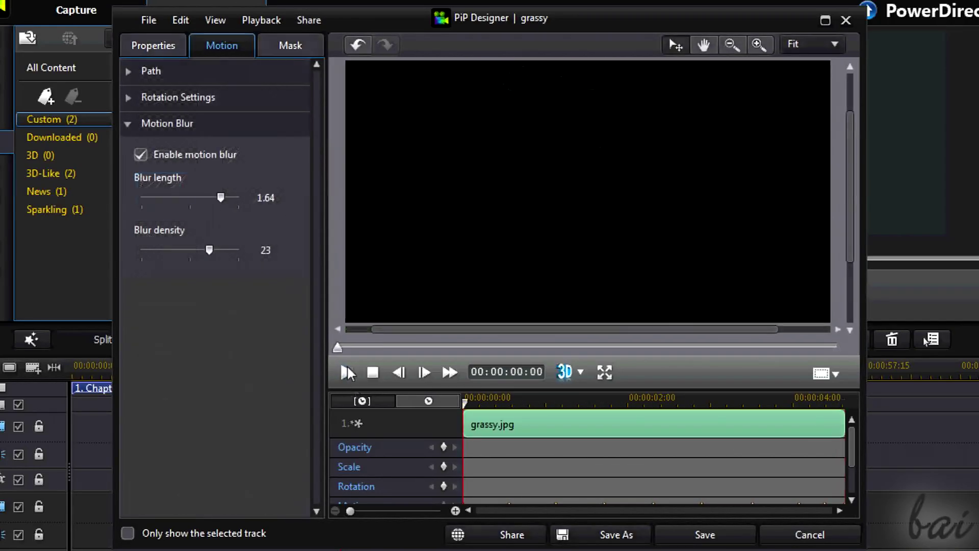
- Trim the grassy clip on track 2, then reopen it and extend its end to 28:20
left_click(348, 372)
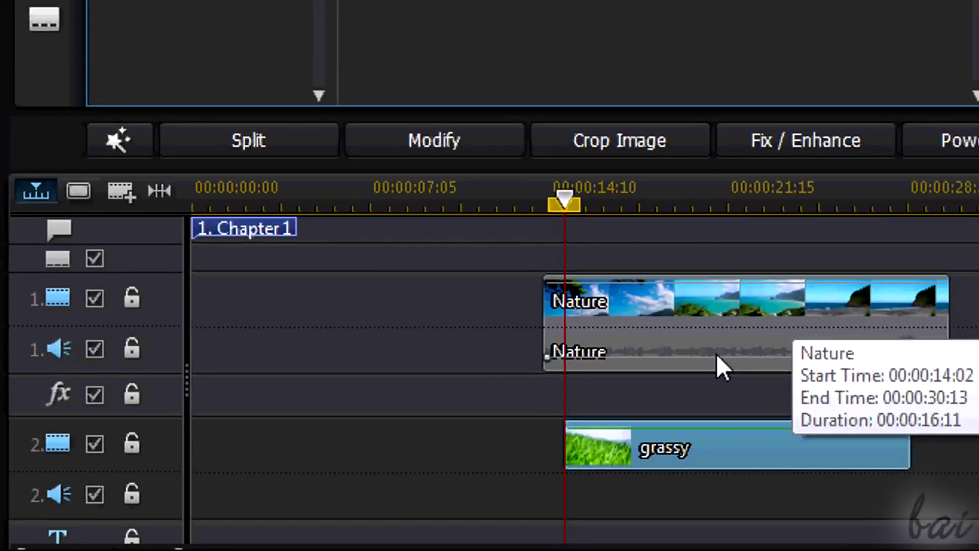
left_click_drag(908, 454, 680, 451)
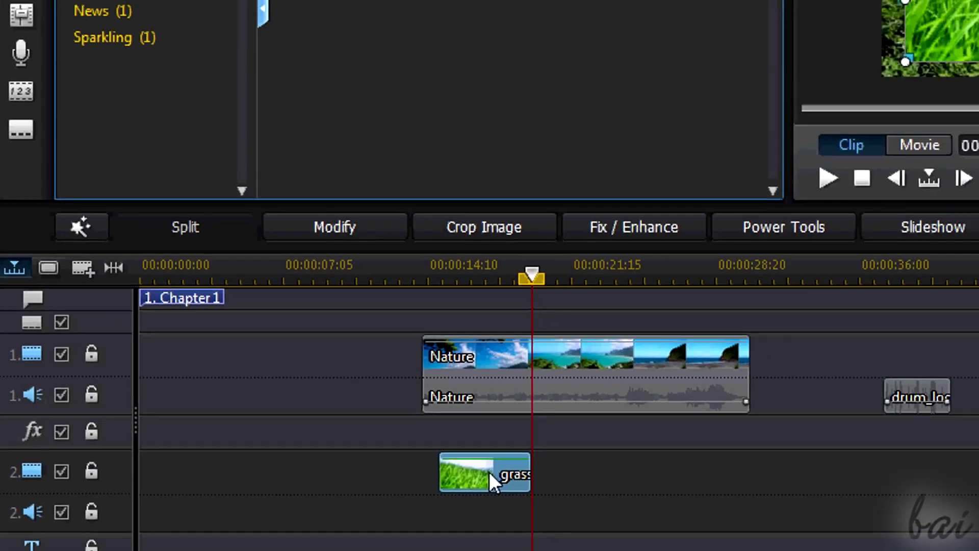
double_click(490, 474)
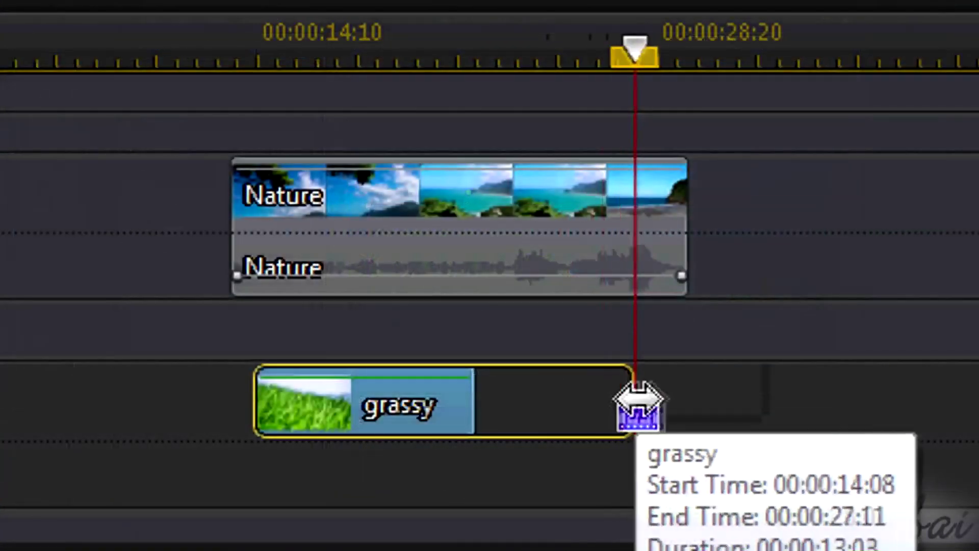
left_click_drag(618, 432, 655, 439)
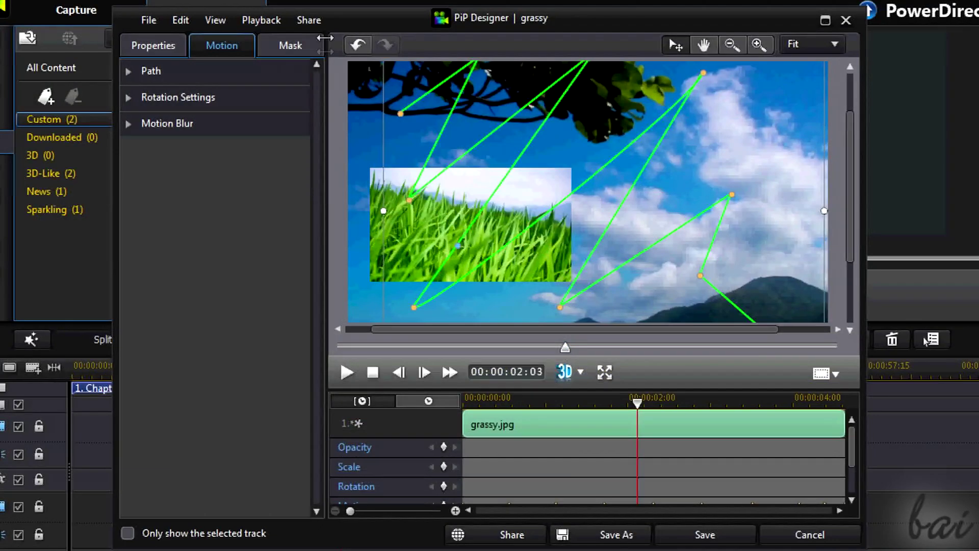
- Give the grassy overlay a heart-shaped mask with feather radius 6, keeping transparency at 100%
left_click(308, 41)
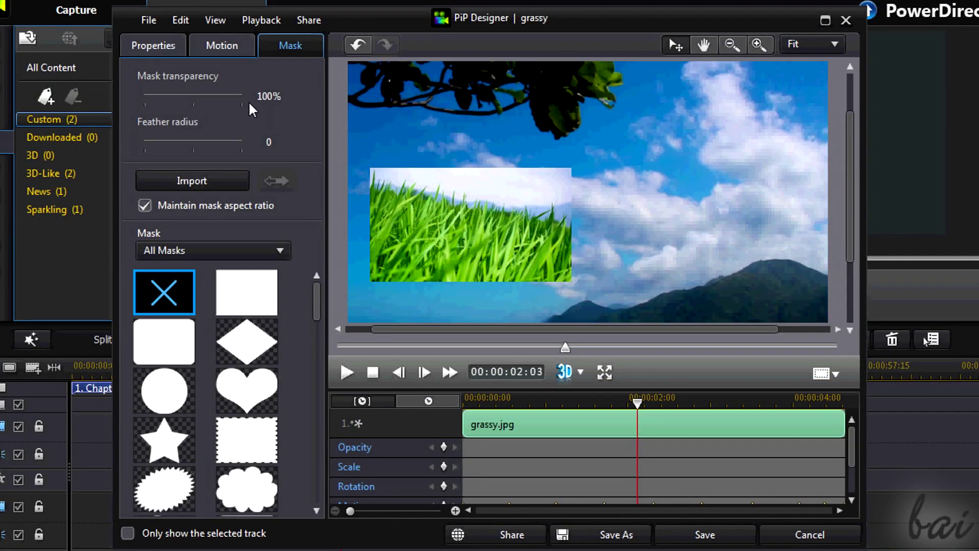
left_click(245, 291)
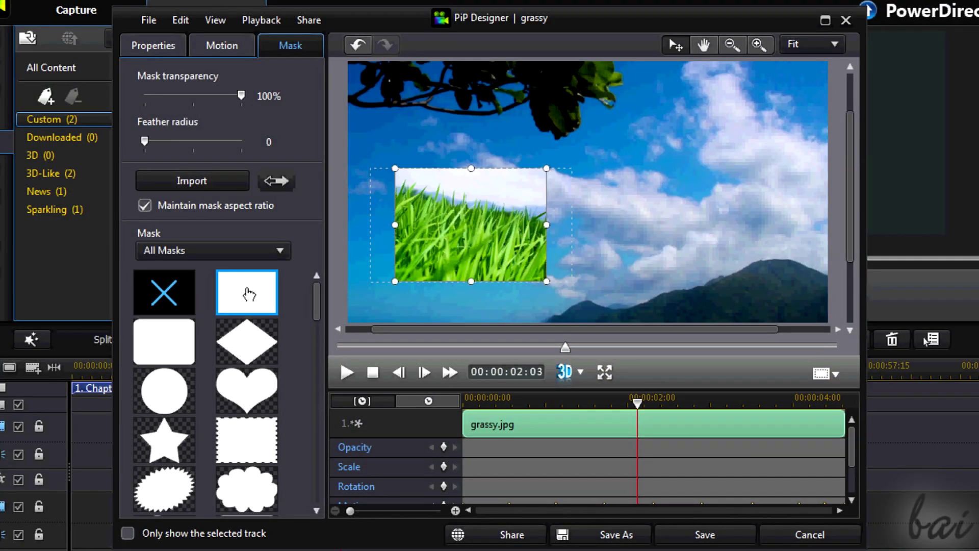
left_click(252, 393)
left_click_drag(150, 138, 206, 143)
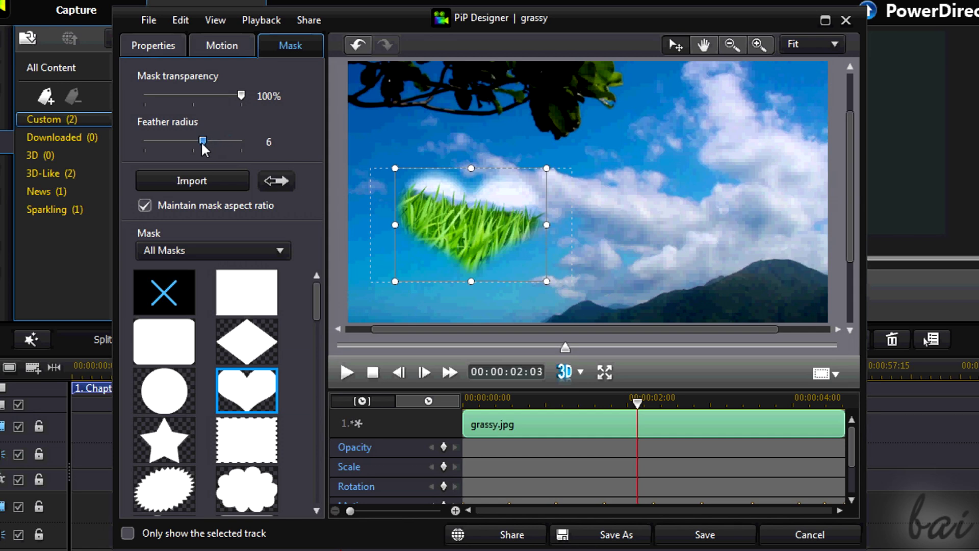
mouse_move(239, 96)
left_mouse_down()
mouse_move(189, 96)
mouse_move(241, 96)
left_mouse_up()
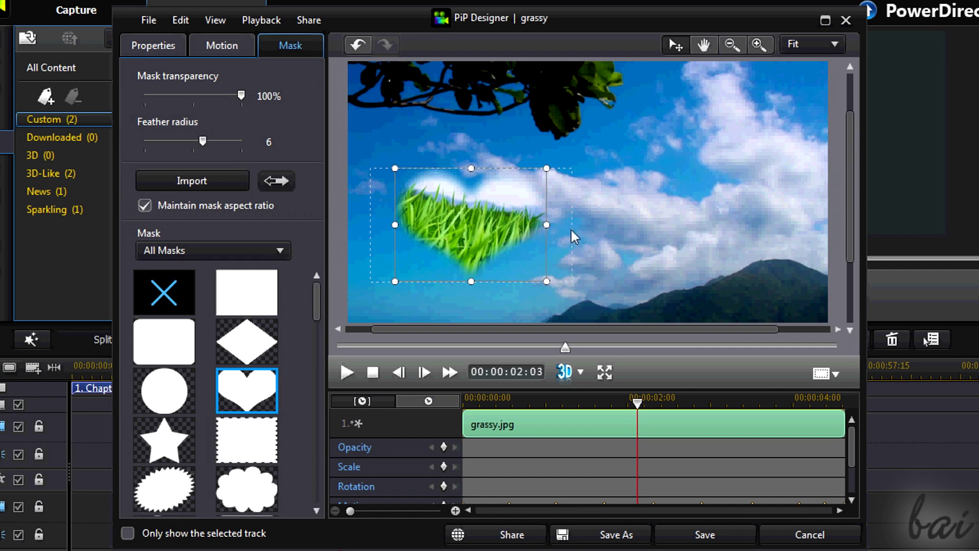
- Resize and enlarge the heart mask, then toggle Invert mask on and off several times
left_click_drag(546, 225, 485, 212)
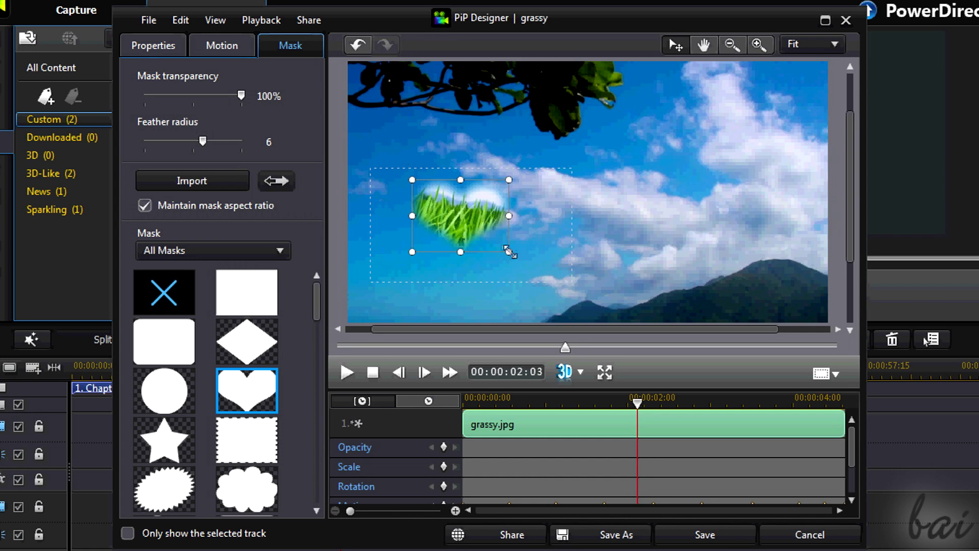
left_click_drag(508, 251, 544, 278)
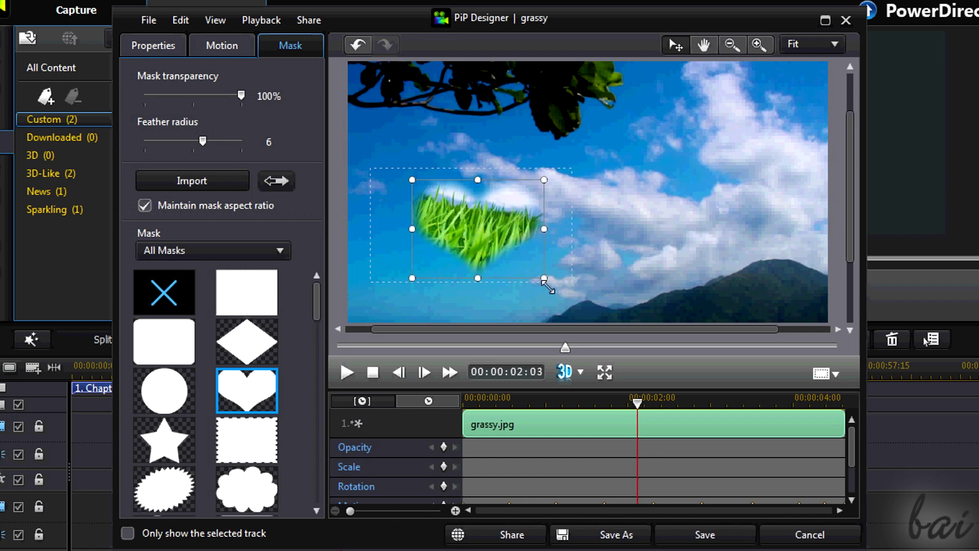
left_click(278, 181)
left_click(278, 181)
left_click(277, 182)
left_click(278, 181)
left_click(277, 182)
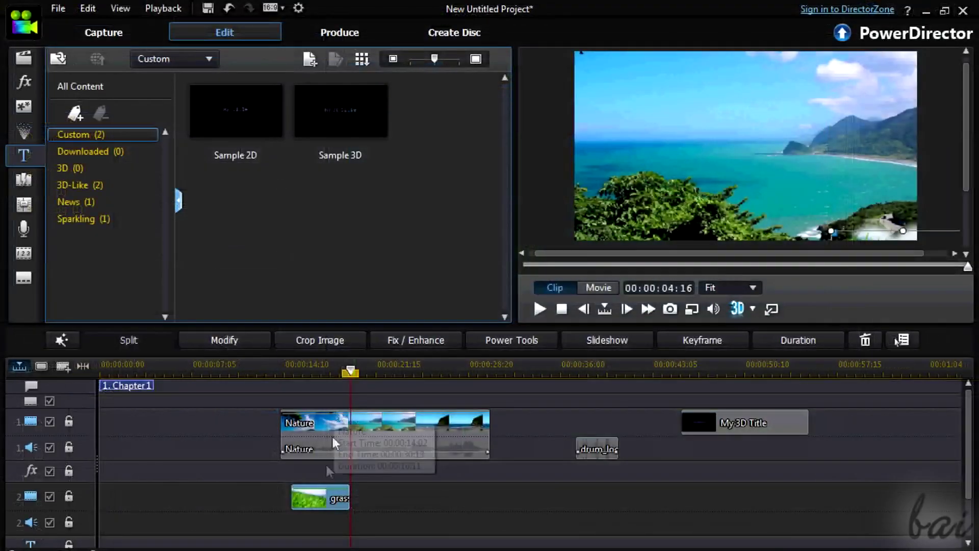
- Reopen the grassy overlay in PiP Designer and apply the X (no path) motion preset
double_click(318, 499)
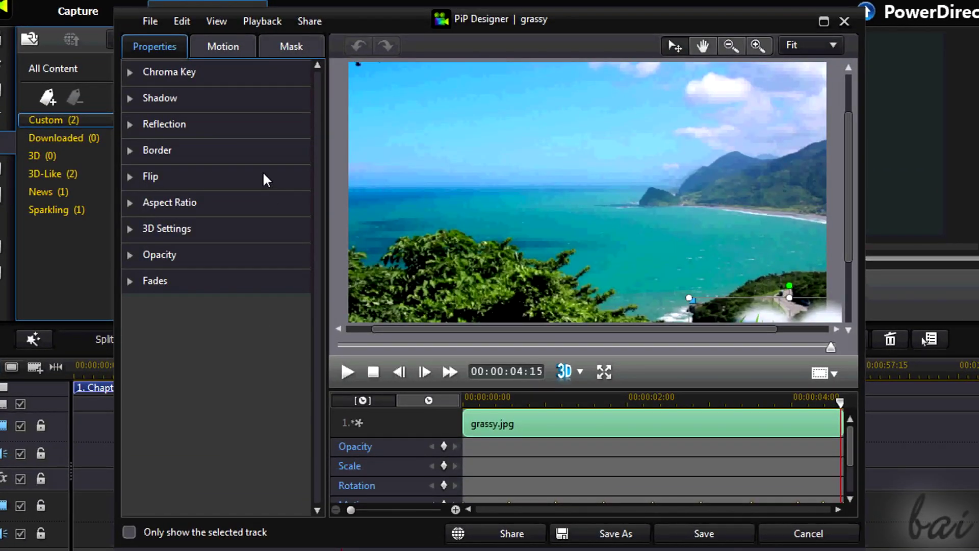
left_click(228, 46)
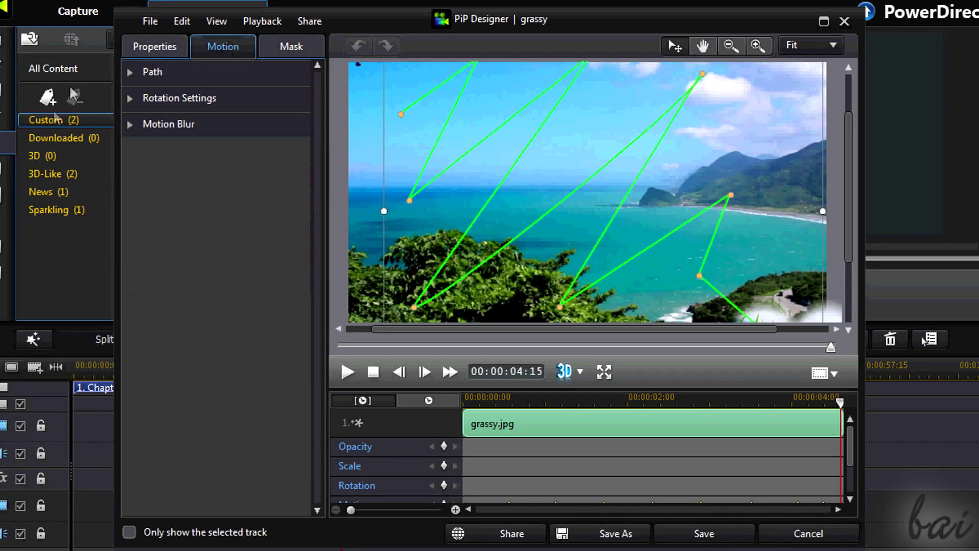
left_click(133, 75)
left_click(166, 159)
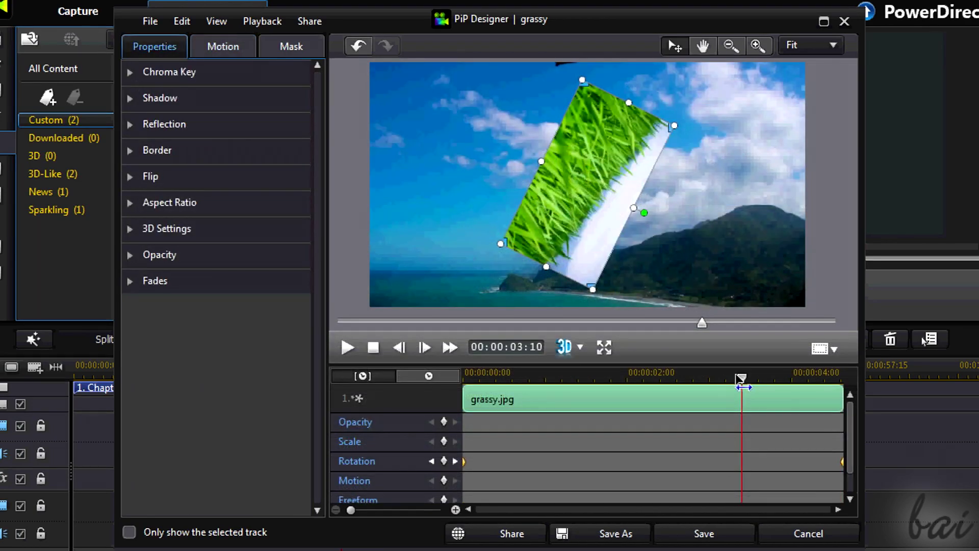
- Scrub through the overlay's rotation animation to check it near the clip start
left_click_drag(744, 379, 496, 376)
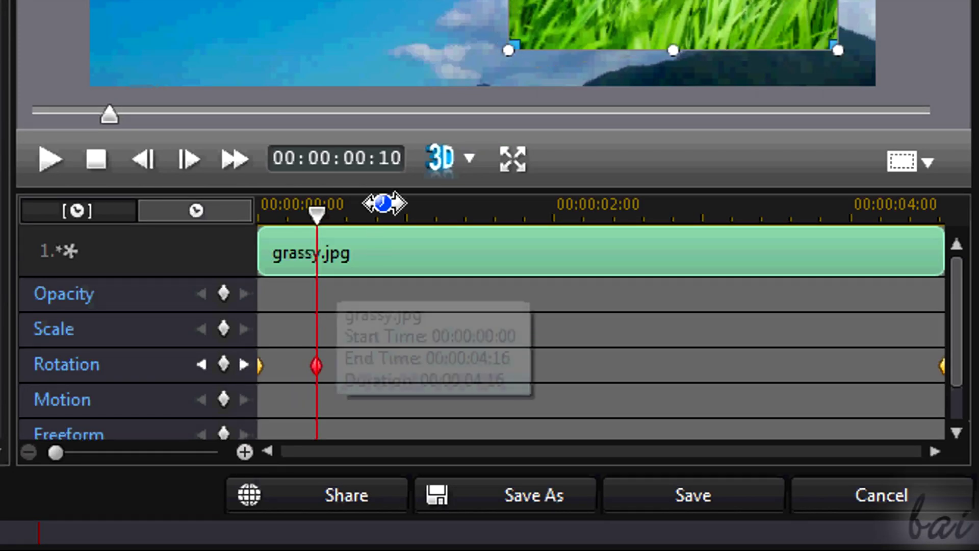
mouse_move(317, 210)
left_mouse_down()
mouse_move(422, 212)
mouse_move(313, 216)
left_mouse_up()
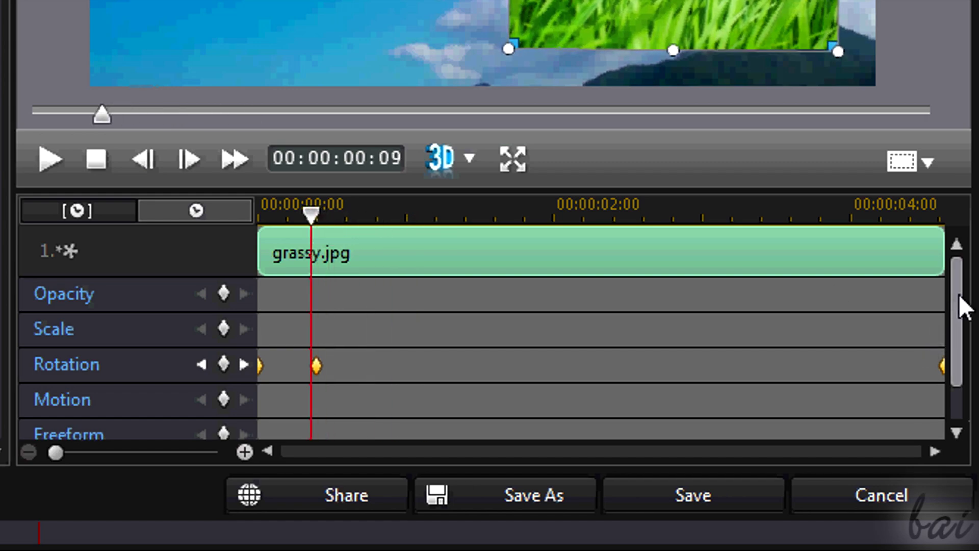
left_click_drag(958, 294, 957, 368)
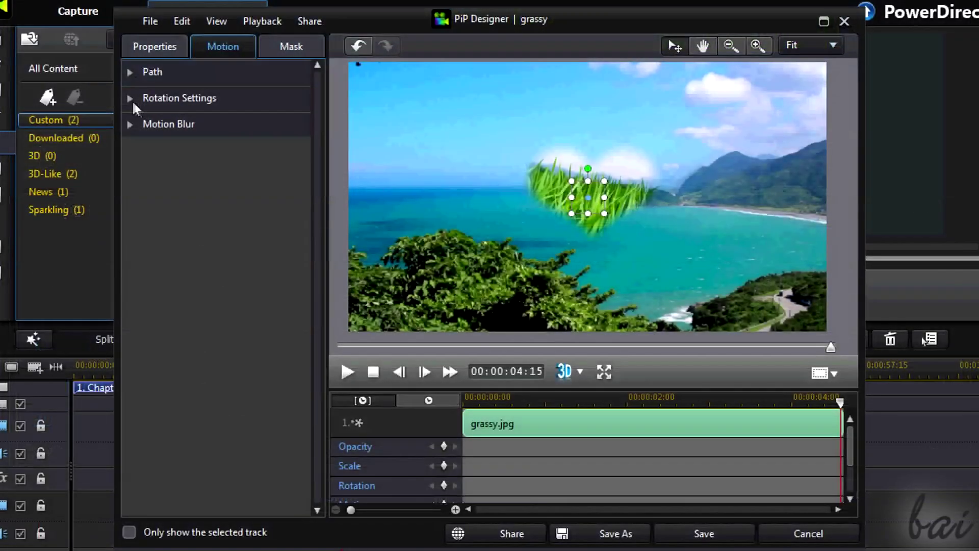
- Set the overlay to rotate clockwise, adjust the rotation amount, and check it at another time
left_click(132, 99)
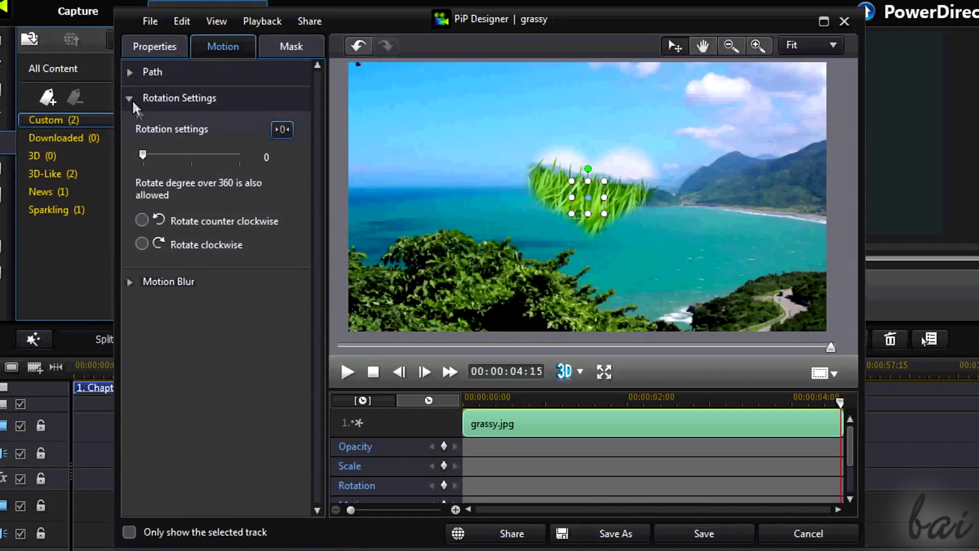
left_click(141, 243)
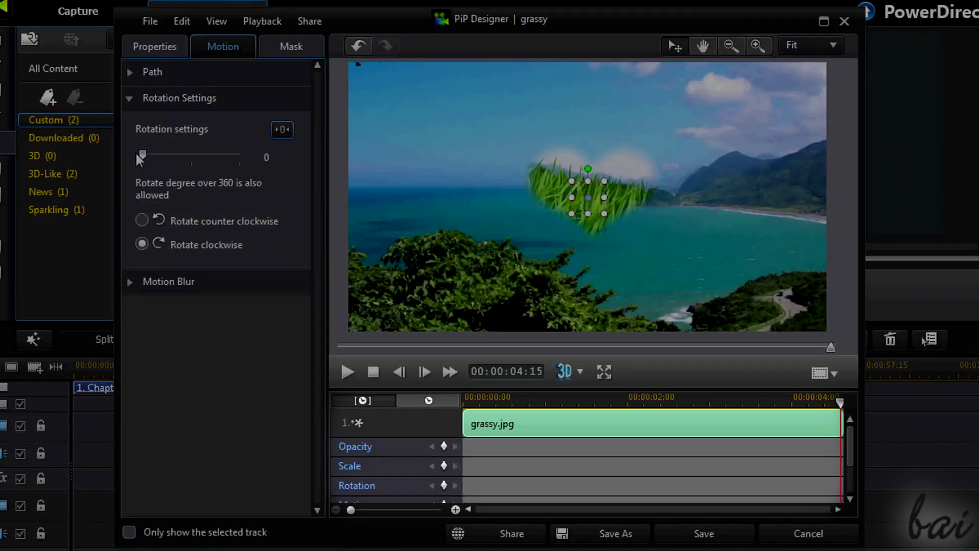
left_click_drag(142, 157, 164, 157)
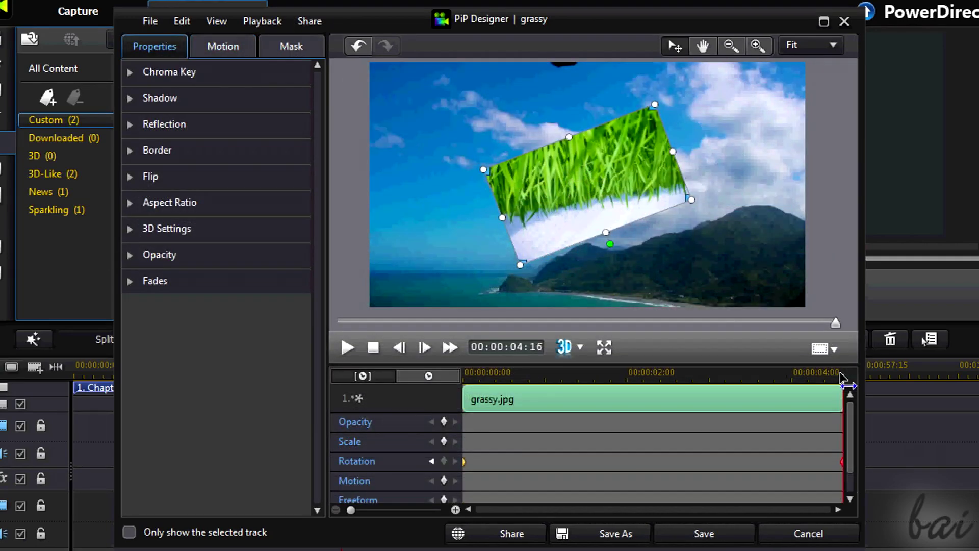
mouse_move(842, 380)
left_mouse_down()
mouse_move(476, 378)
mouse_move(872, 375)
left_mouse_up()
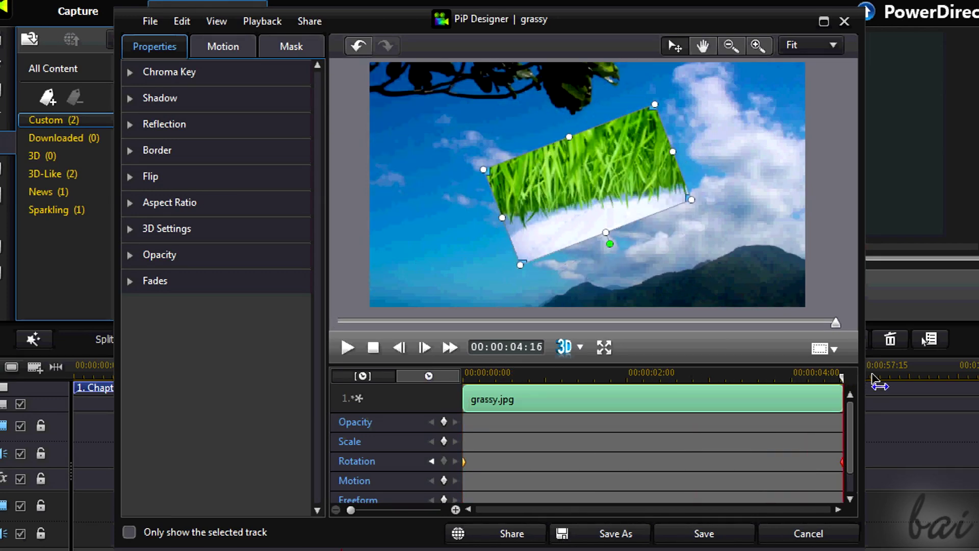
- Scrub from the clip start to 00:00:00:16 to place a scale keyframe there
left_click_drag(783, 376, 437, 377)
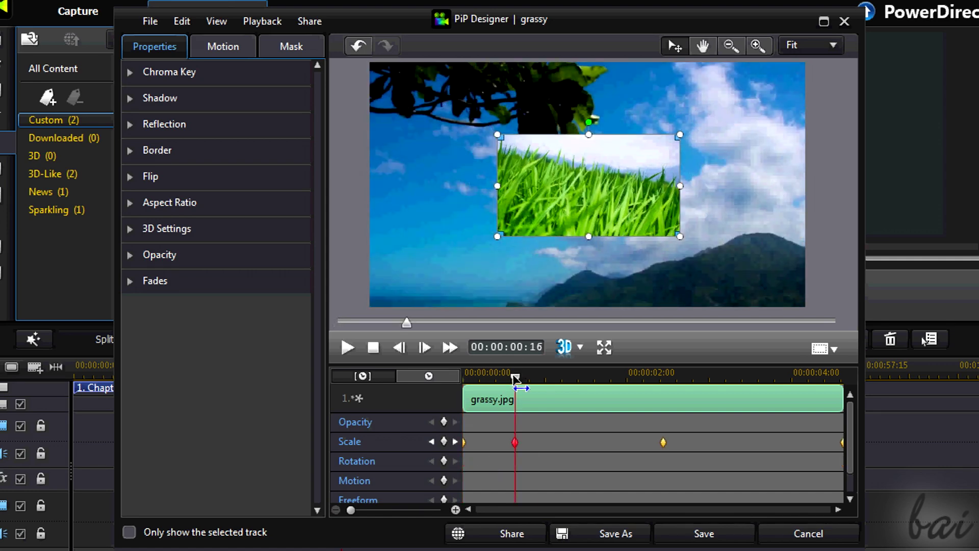
left_click_drag(516, 377, 536, 384)
left_click_drag(464, 383, 501, 389)
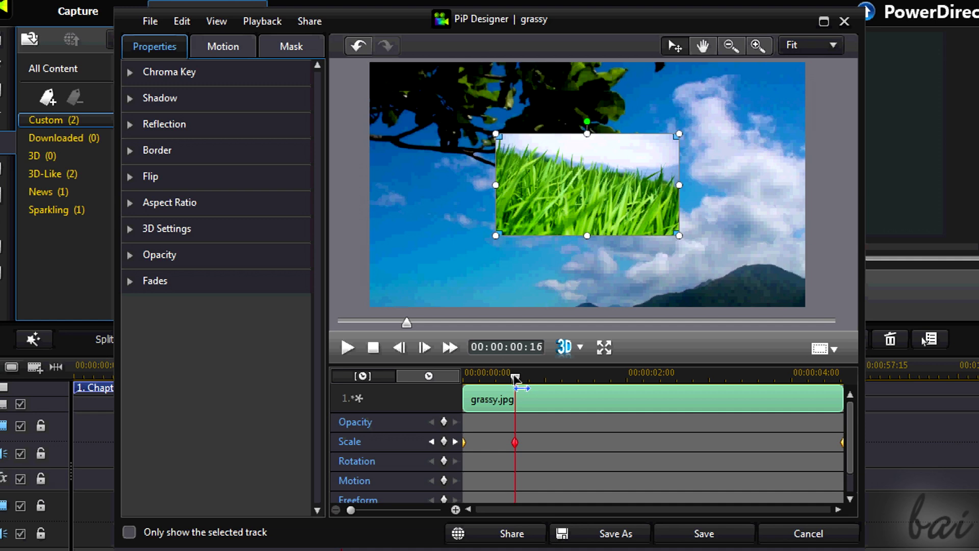
- At about 00:00:02:02, enlarge the grassy overlay, then shrink it to a small lower-right frame
left_click_drag(515, 376, 662, 380)
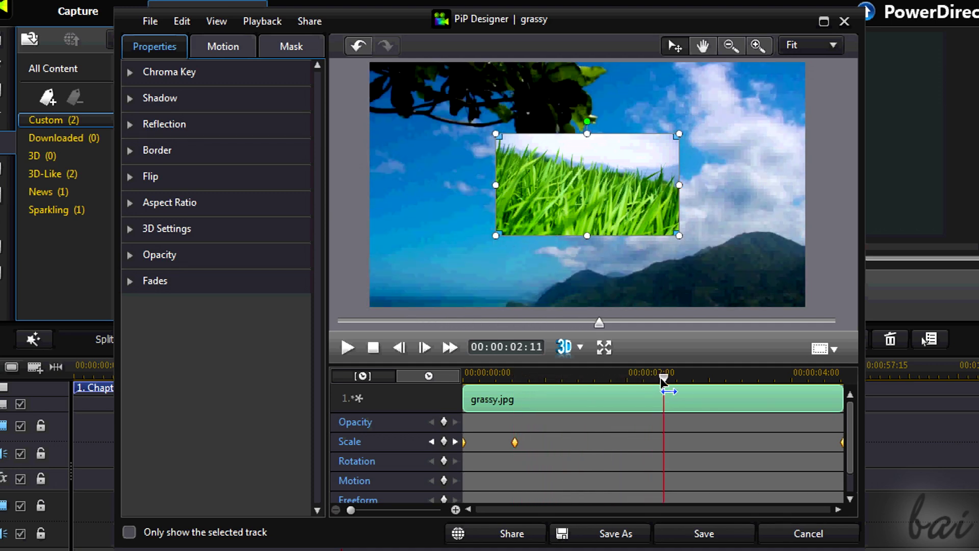
left_click_drag(494, 134, 437, 91)
left_click_drag(678, 236, 757, 283)
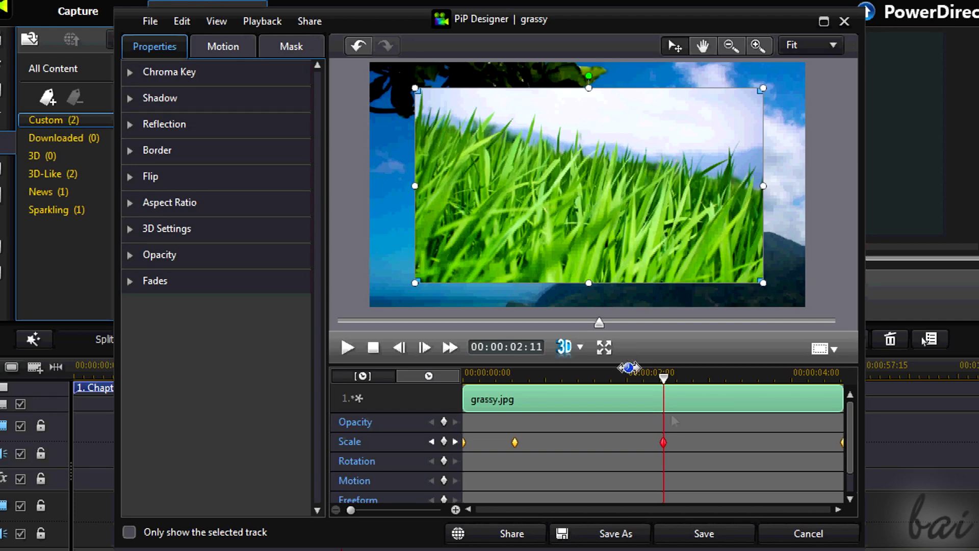
left_click_drag(663, 379, 629, 380)
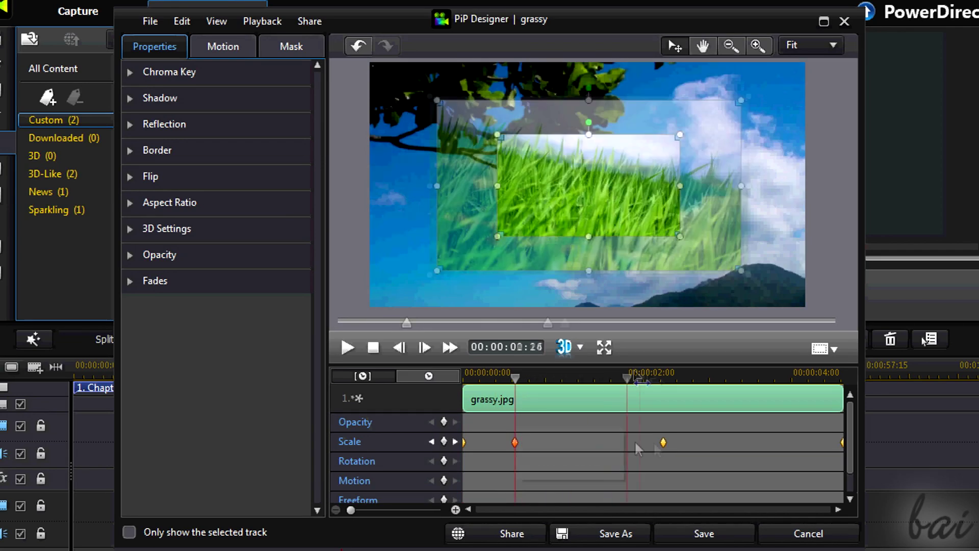
left_click(662, 442)
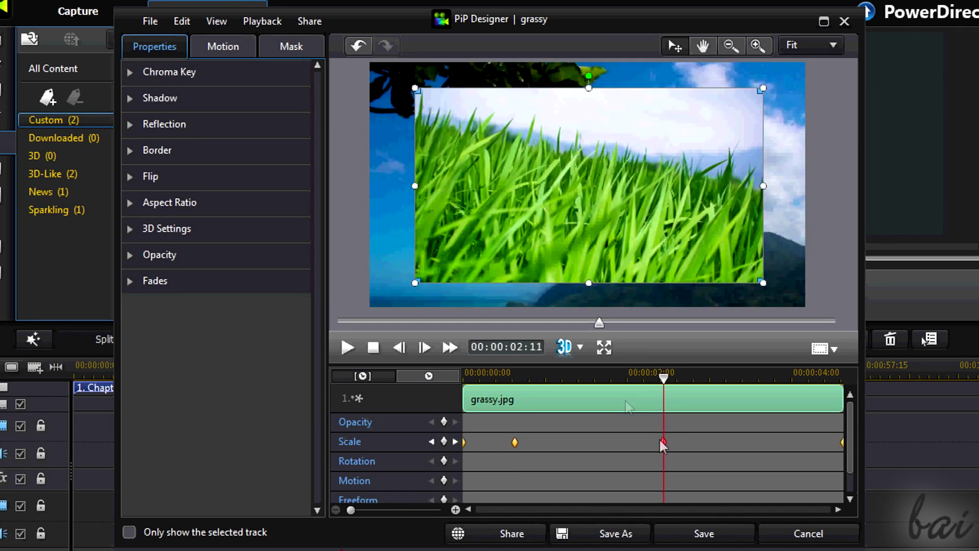
left_click_drag(414, 90, 646, 221)
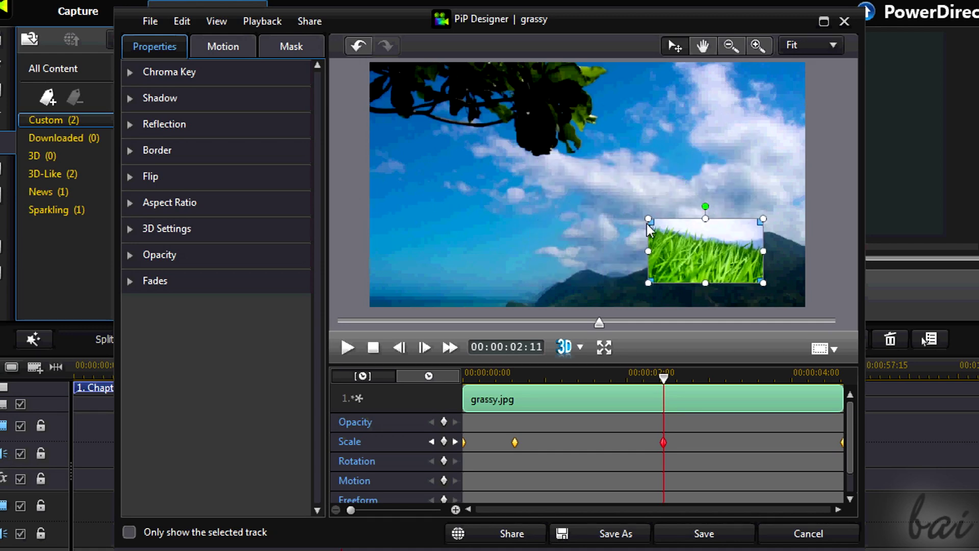
- Delete the 2-second Scale keyframe from the overlay's track
left_click_drag(662, 379, 521, 393)
left_click(663, 441)
right_click(663, 443)
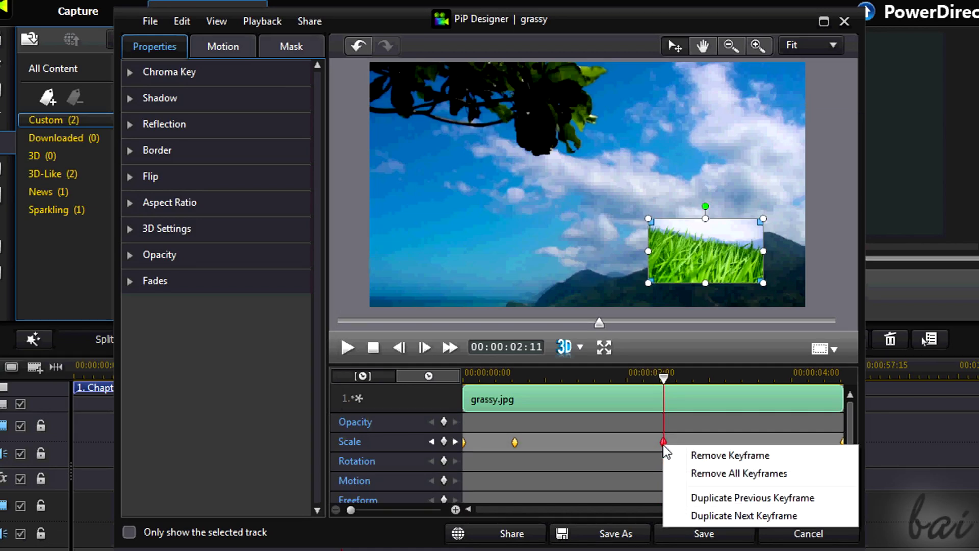
left_click(712, 460)
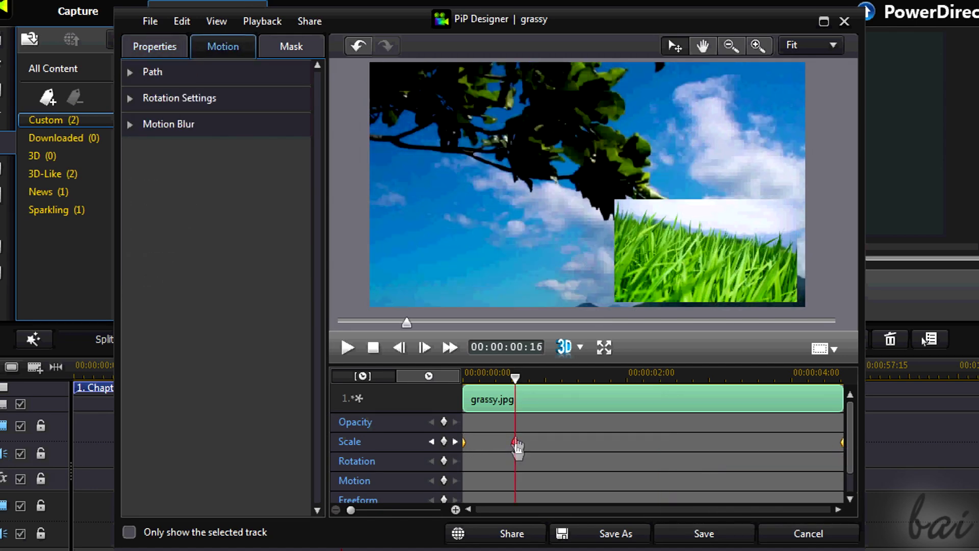
- Shift the Scale keyframes later, moving one to about 00:00:01:08
left_click_drag(510, 380, 507, 380)
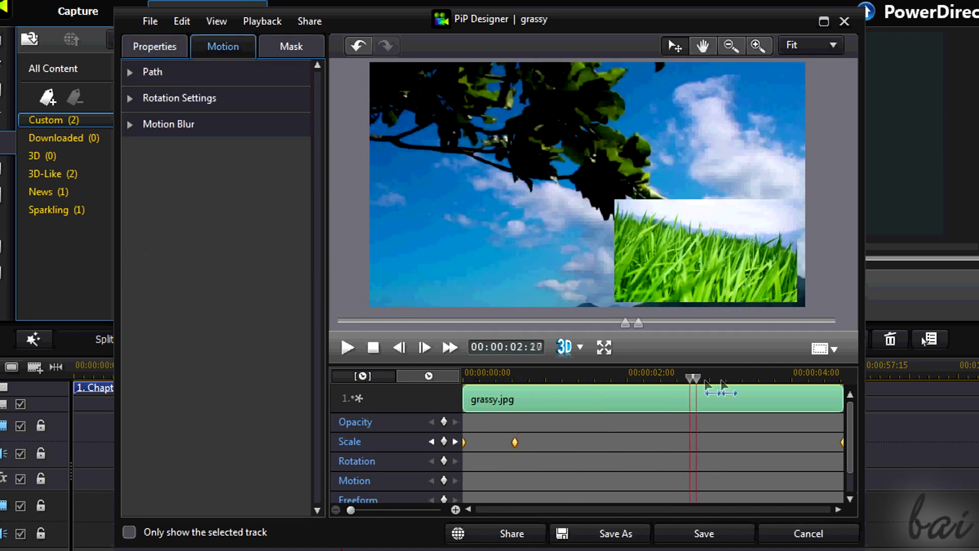
left_click(559, 378)
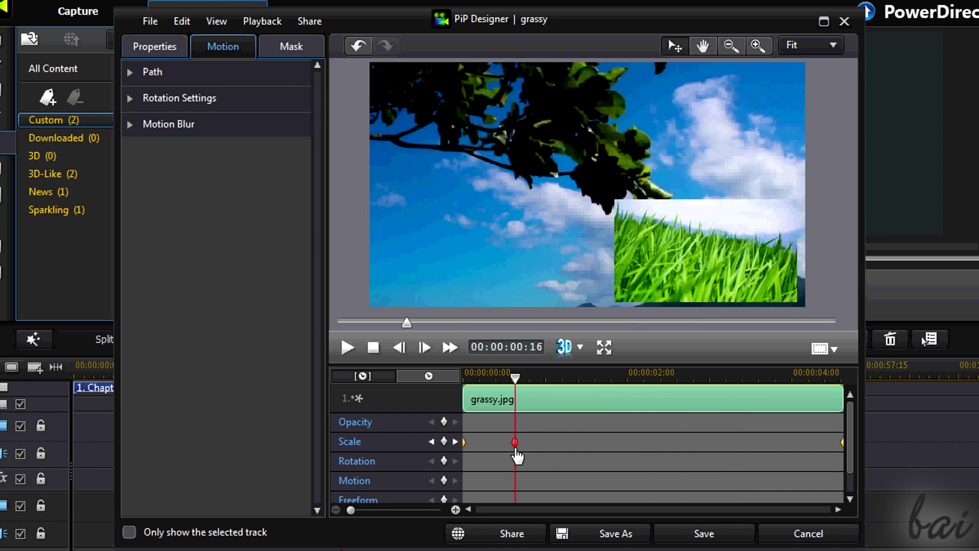
left_click(545, 403)
left_click_drag(515, 448, 593, 450)
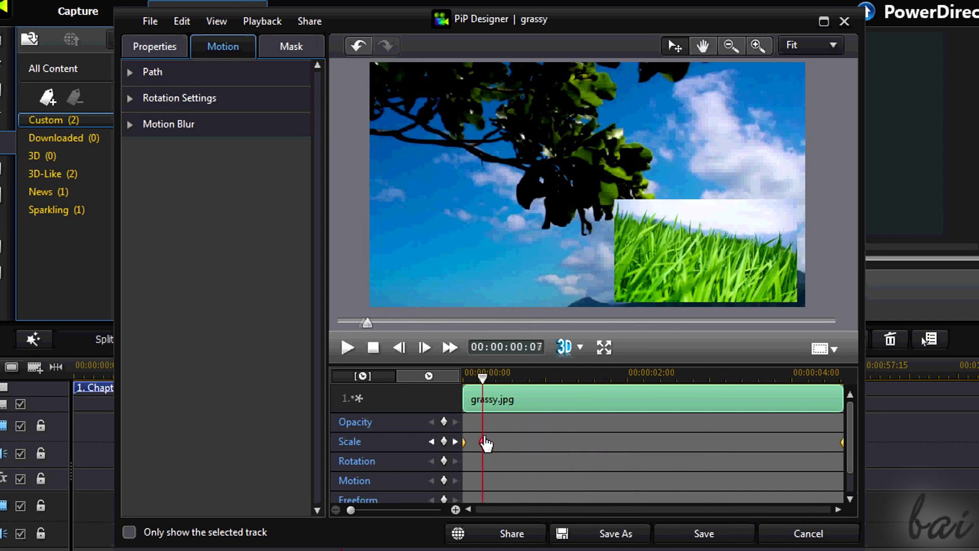
left_click_drag(486, 443, 517, 451)
left_click_drag(738, 456, 735, 461)
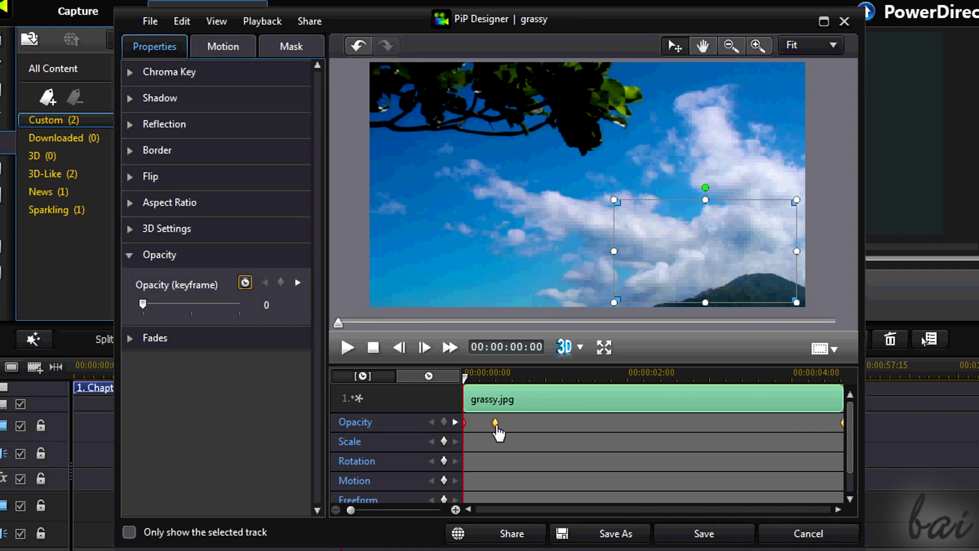
- Scrub through the overlay to review its opacity fade-in, scale and rotation animation
left_click(496, 424)
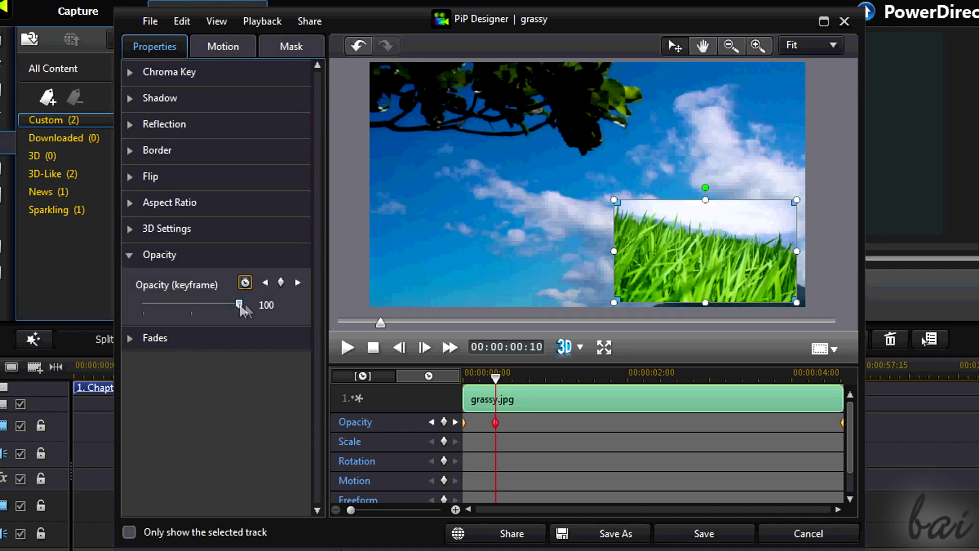
mouse_move(495, 378)
left_mouse_down()
mouse_move(460, 378)
mouse_move(493, 381)
left_mouse_up()
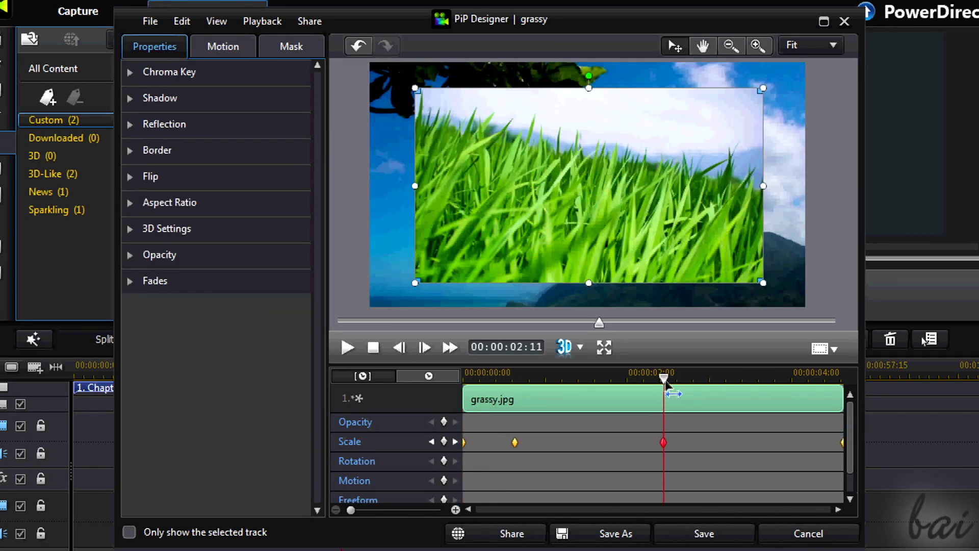
left_click_drag(669, 381, 571, 381)
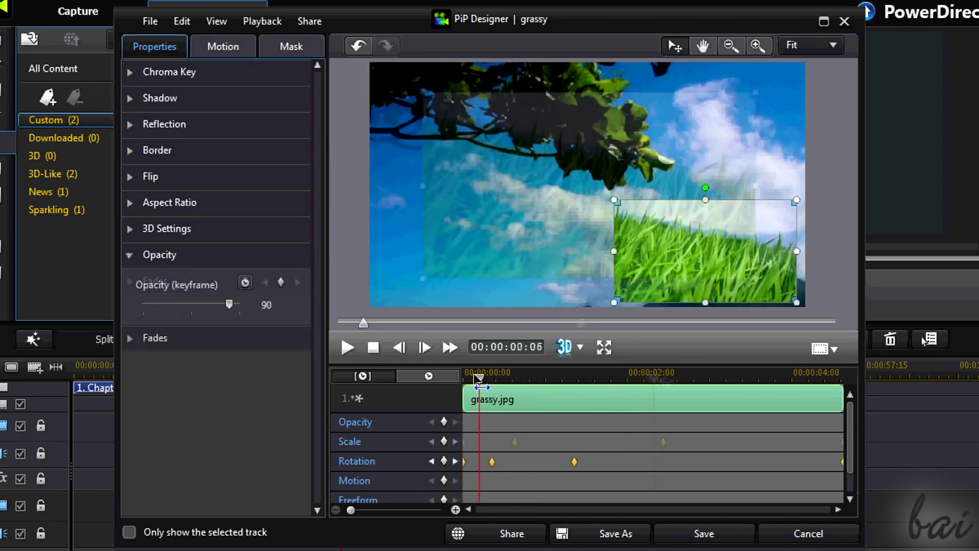
left_click_drag(477, 380, 581, 381)
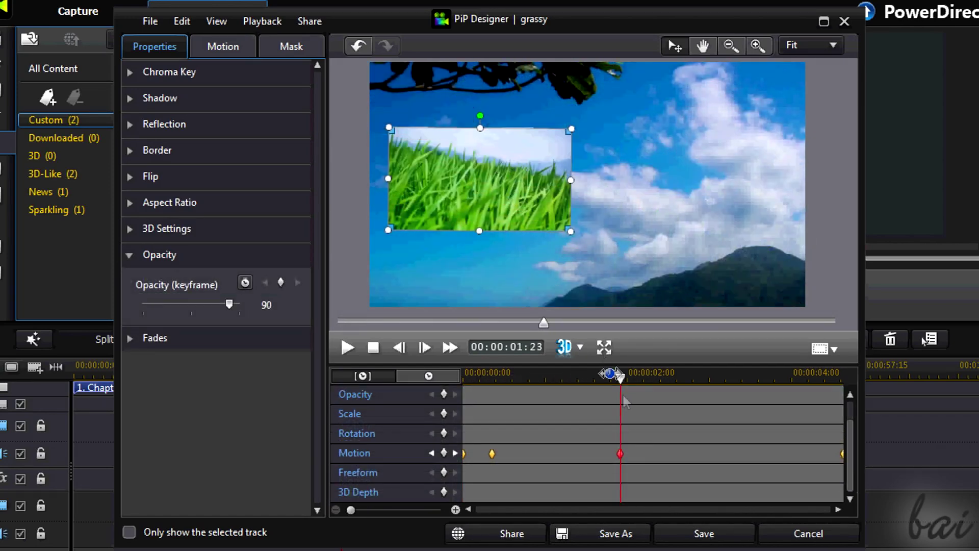
left_click_drag(620, 376, 591, 382)
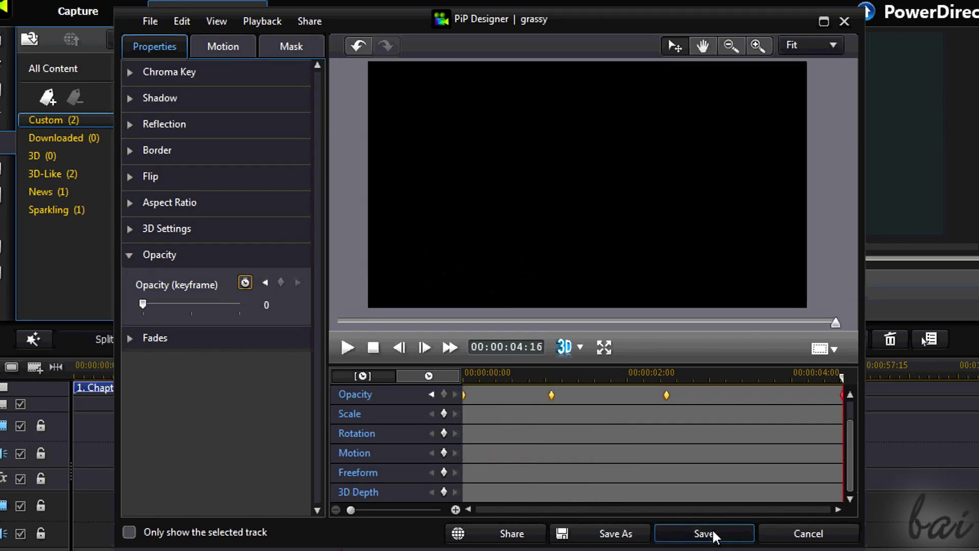
- Save the overlay animation and play the grassy clip on the main timeline
left_click(703, 533)
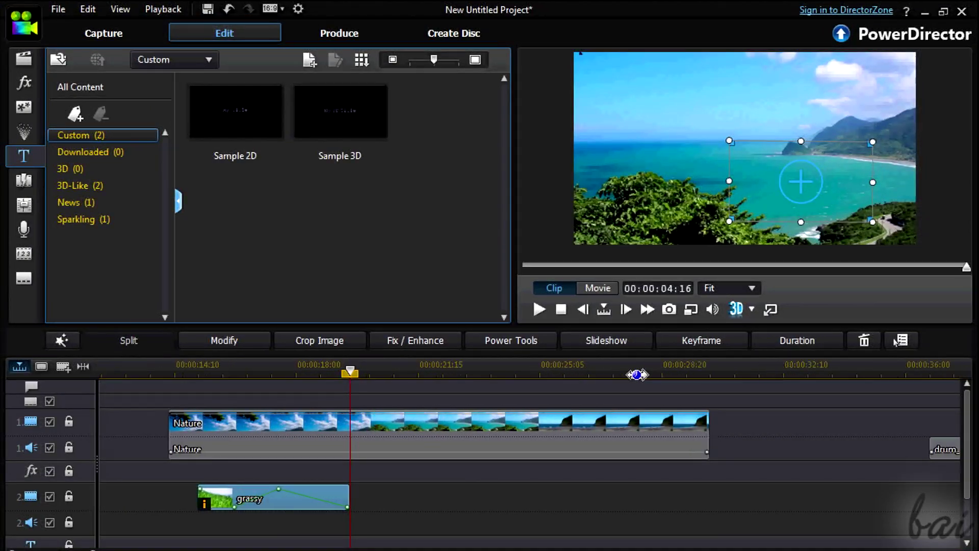
left_click_drag(637, 375, 535, 379)
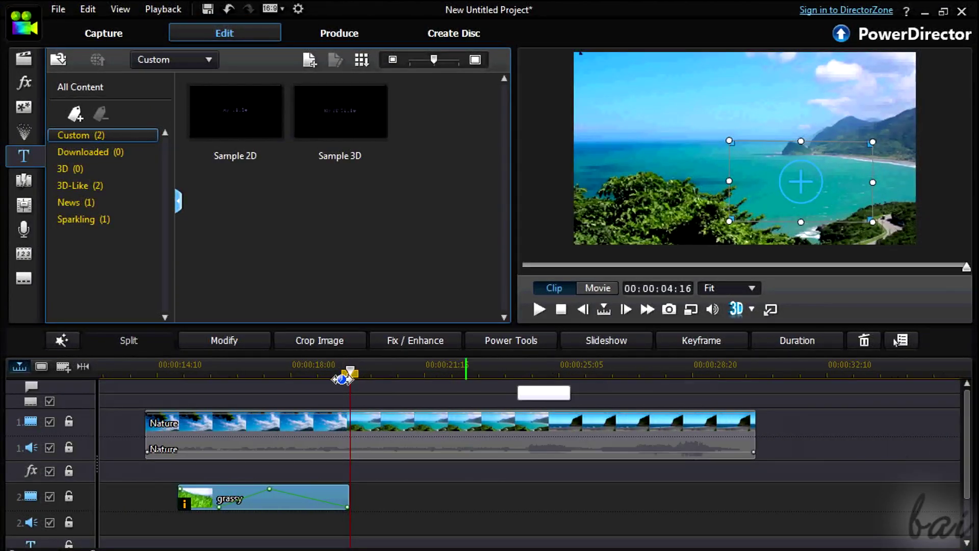
left_click_drag(355, 379, 387, 380)
left_click(539, 309)
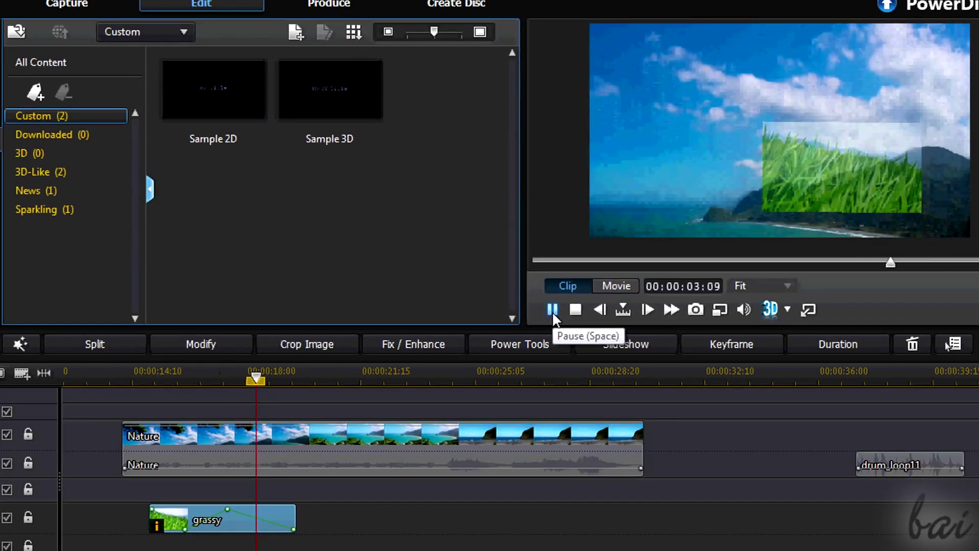
left_click(575, 310)
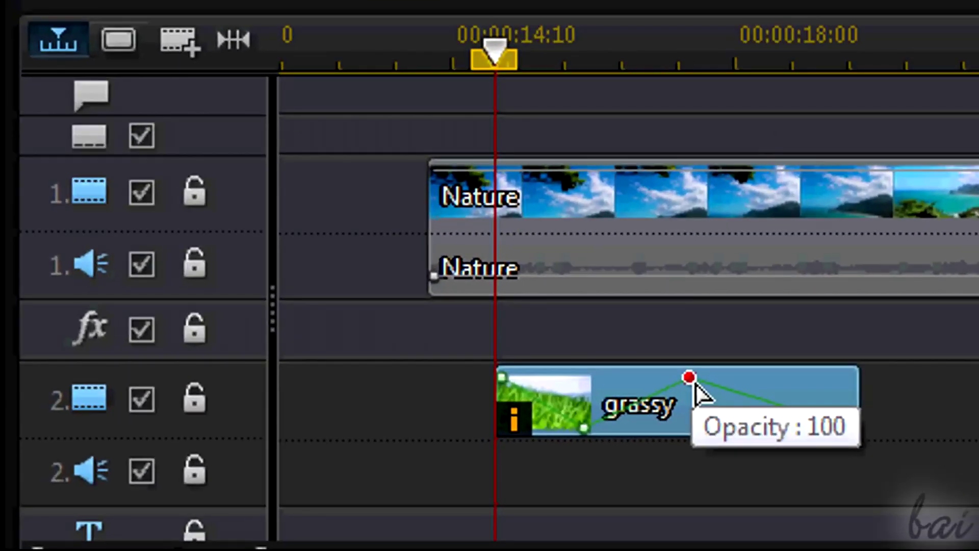
- Shift the peak opacity keyframe later and add a lowered opacity point near the clip's end
mouse_move(689, 378)
left_mouse_down()
mouse_move(690, 395)
mouse_move(706, 404)
mouse_move(756, 389)
mouse_move(709, 370)
mouse_move(663, 370)
mouse_move(716, 408)
mouse_move(704, 370)
left_mouse_up()
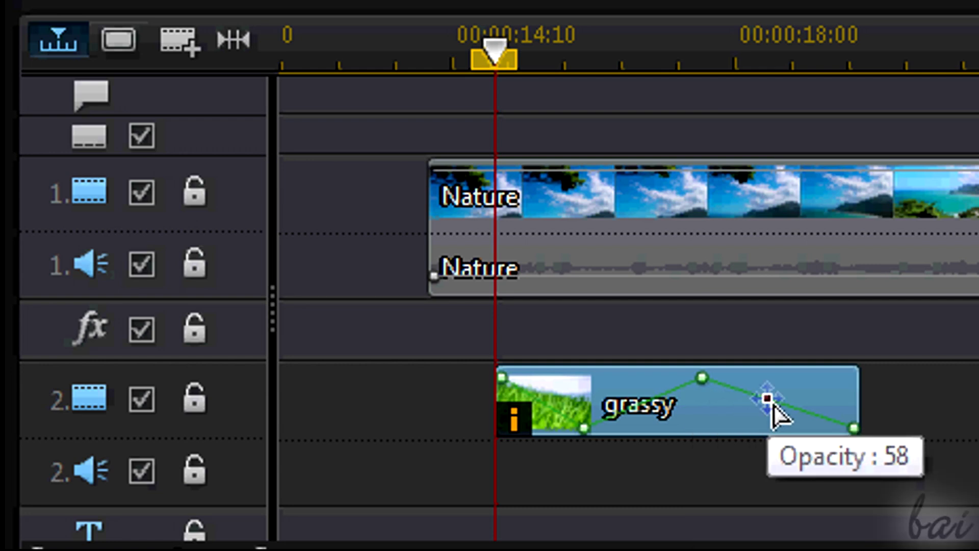
left_click_drag(772, 403, 691, 510)
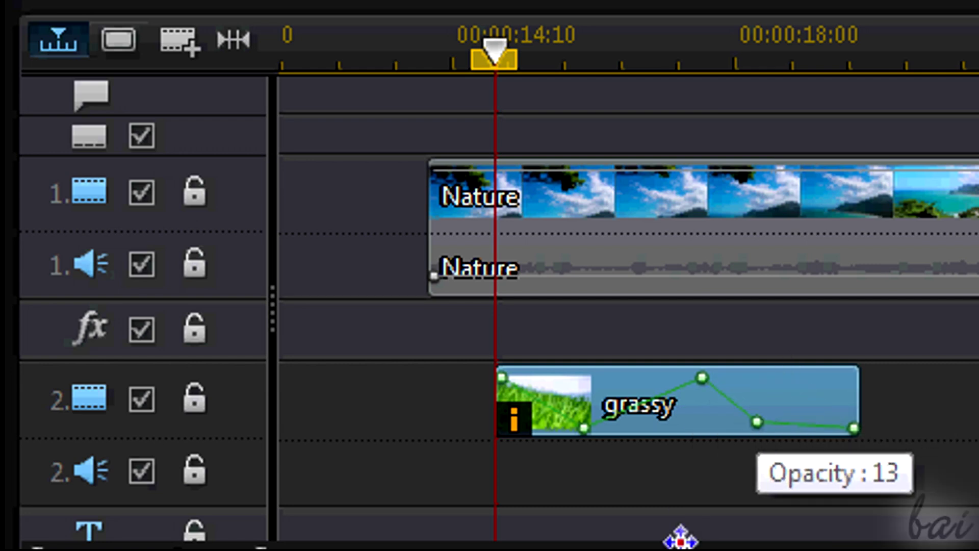
left_click_drag(765, 437, 774, 405)
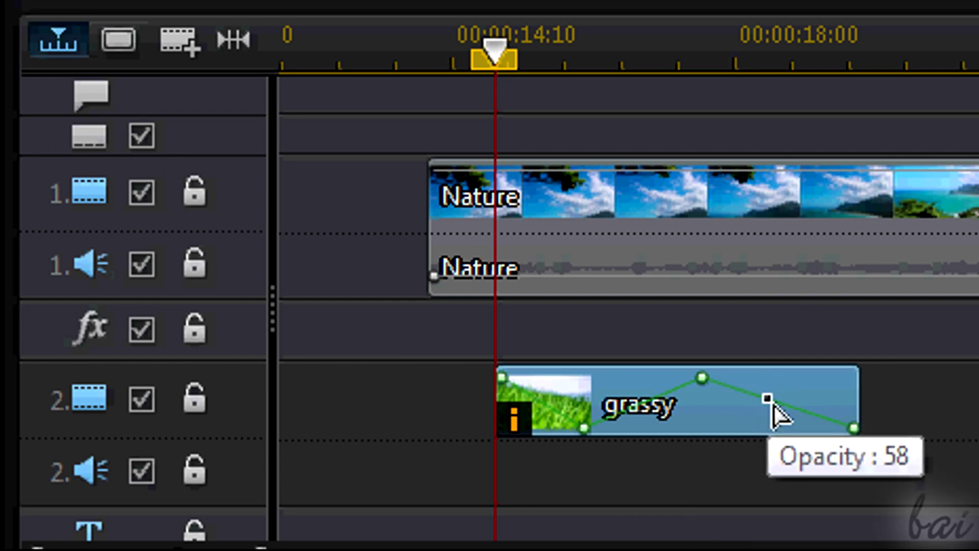
left_click(749, 366)
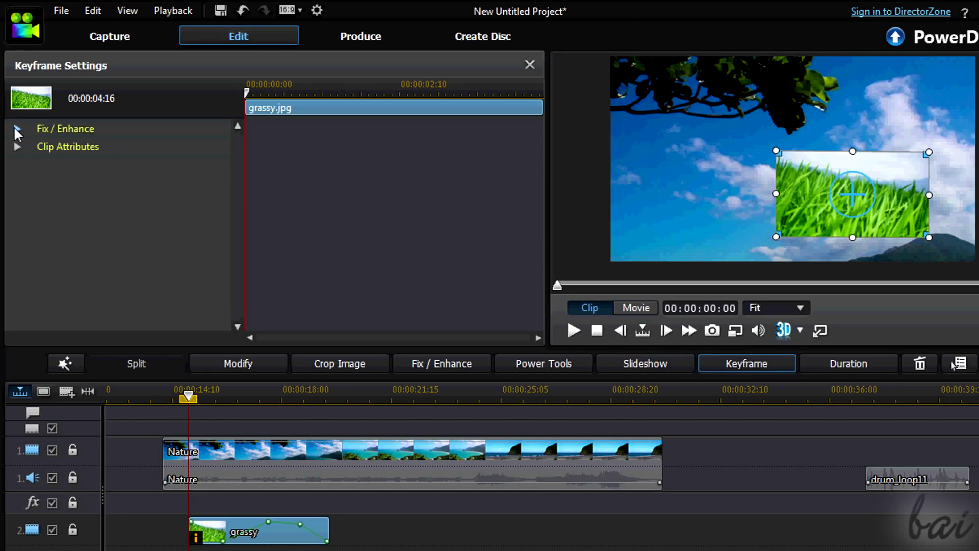
- Check the clip's fade in Clip Attributes, then set the grassy clip's exposure to 95
left_click(17, 147)
left_click_drag(245, 90, 230, 127)
left_click(16, 147)
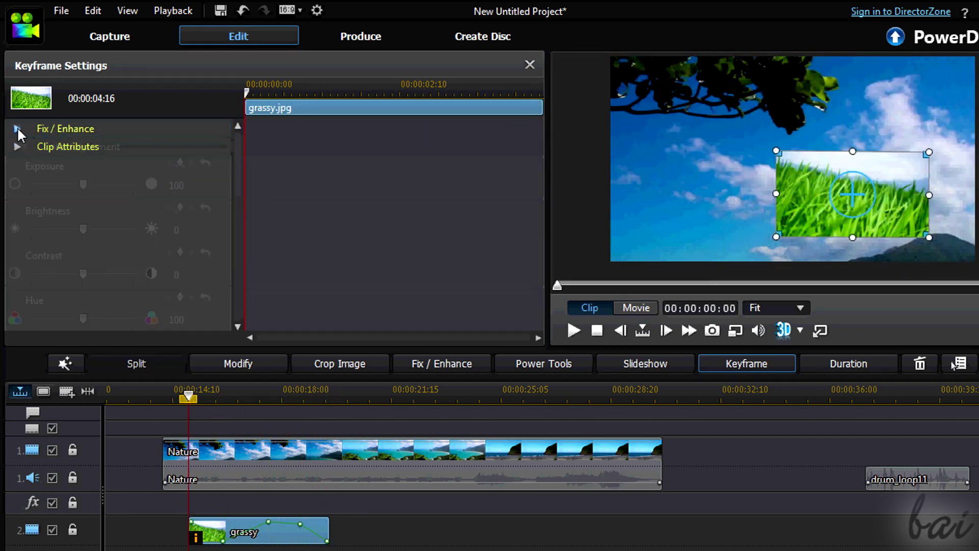
left_click(17, 128)
left_click_drag(83, 184, 134, 184)
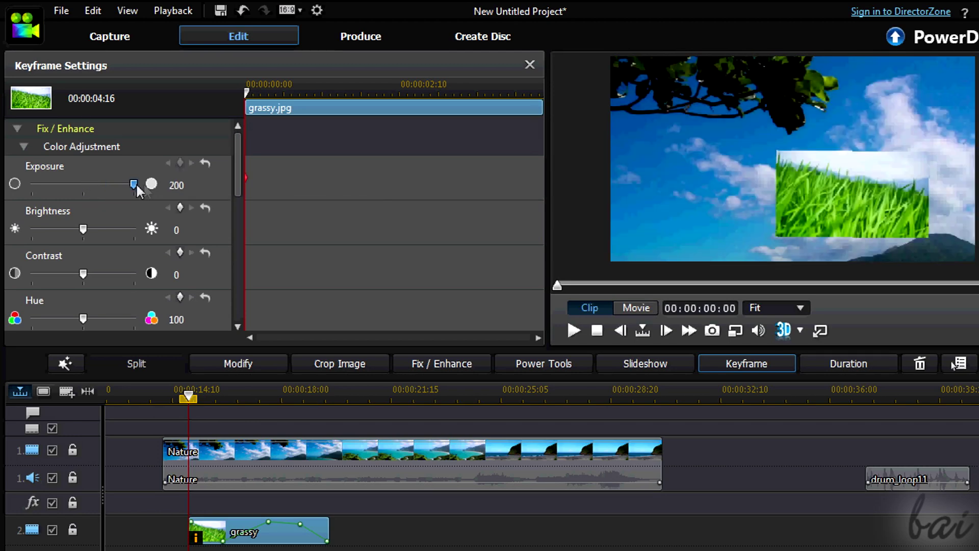
left_click_drag(41, 185, 78, 188)
left_click_drag(236, 162, 237, 212)
- Add Saturation keyframes at 00:00:01:20 (200) and 00:00:03:02 (195), then preview the change
left_click(169, 187)
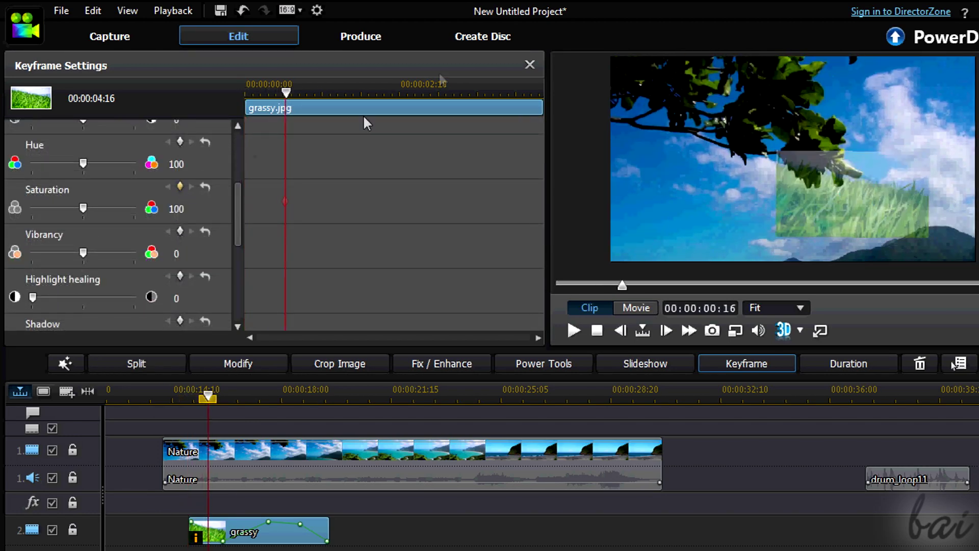
left_click_drag(286, 93, 360, 92)
left_click(84, 207)
left_click_drag(84, 207, 134, 208)
left_click_drag(361, 92, 443, 94)
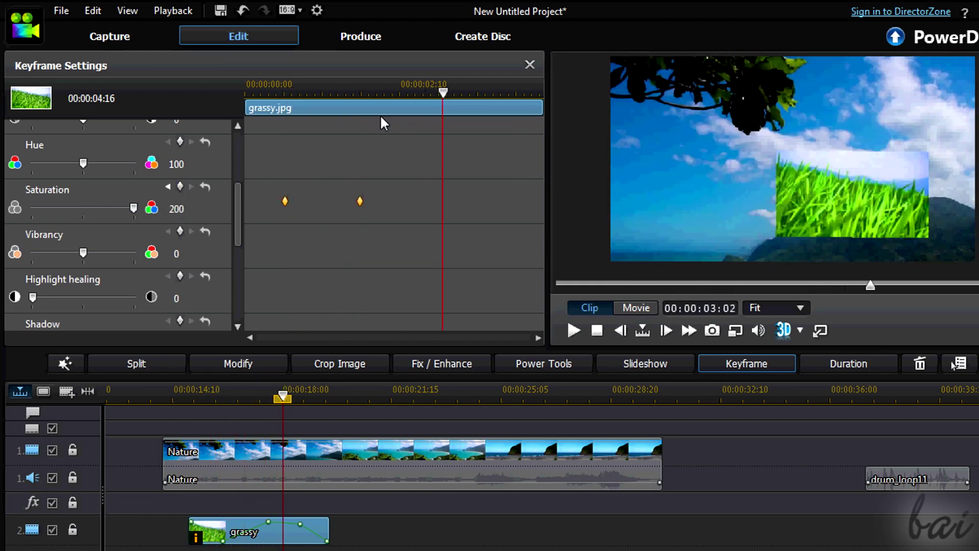
left_click_drag(134, 207, 131, 208)
left_click_drag(443, 92, 489, 122)
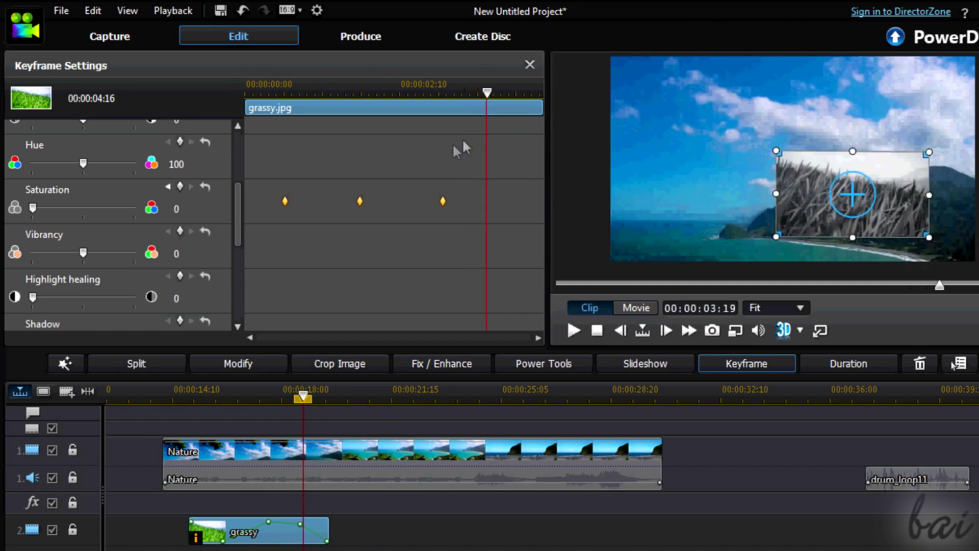
- Reset saturation to 100, clearing its keyframes, and move drum_loop11 to start at 00:00:32:03
left_click(206, 186)
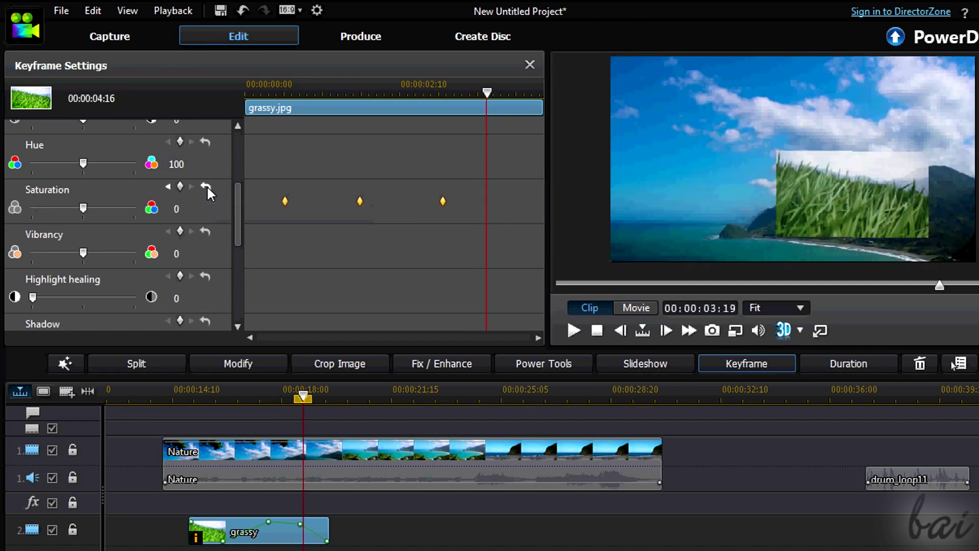
left_click_drag(242, 192, 249, 127)
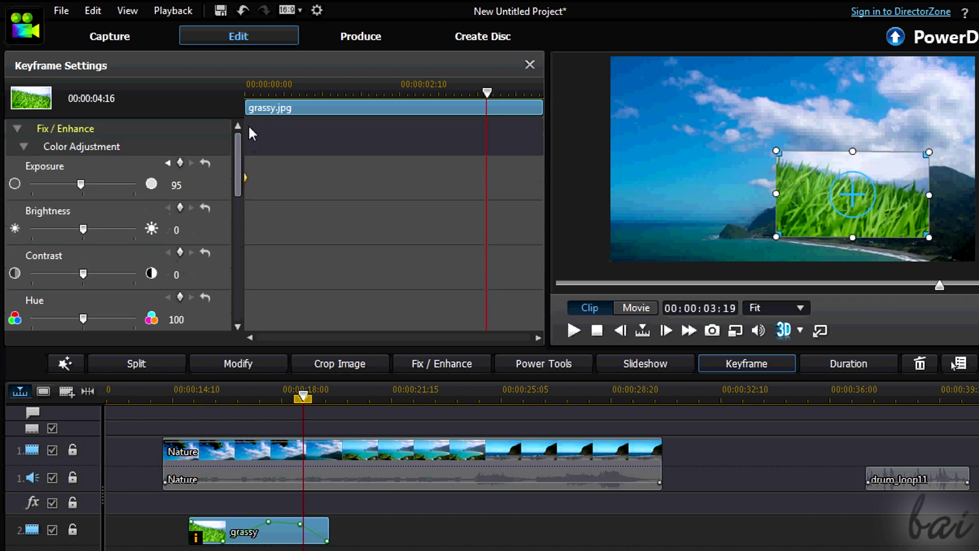
left_click_drag(880, 479, 734, 482)
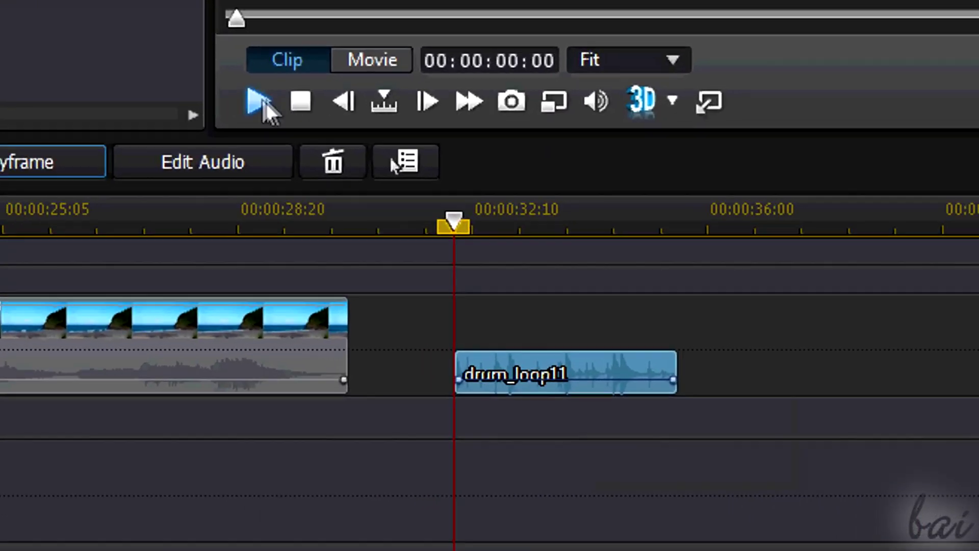
- Add gain keyframes raising the drum loop's volume and play it back
left_click(259, 102)
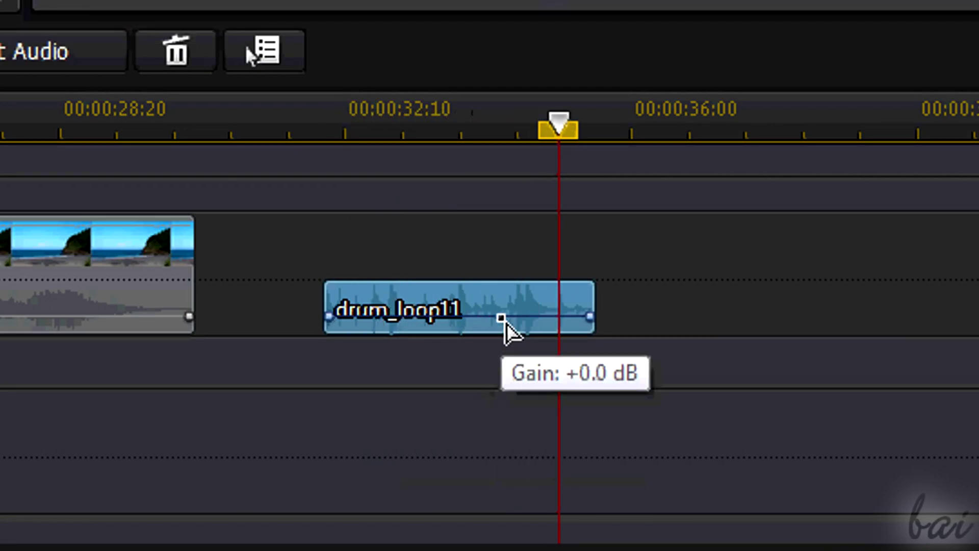
left_click_drag(505, 322, 427, 331)
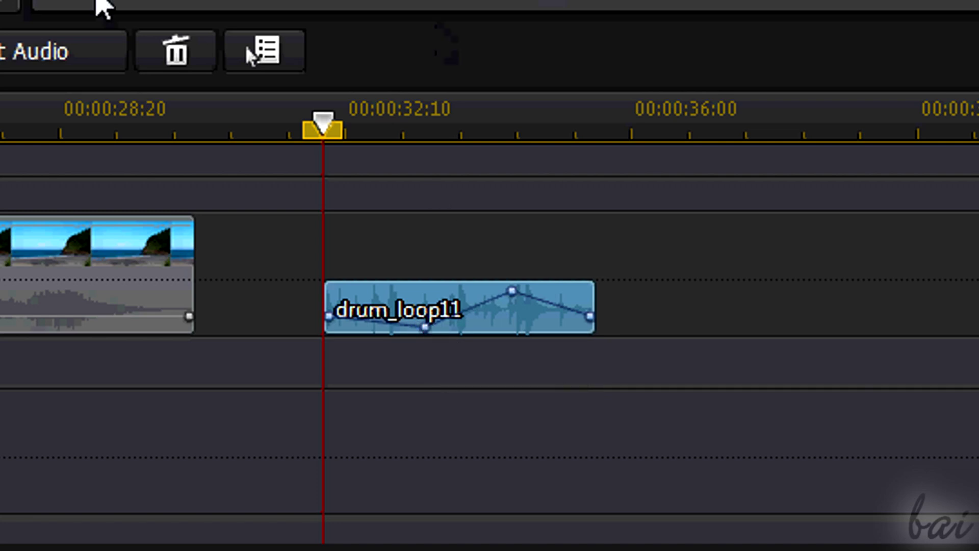
key("space")
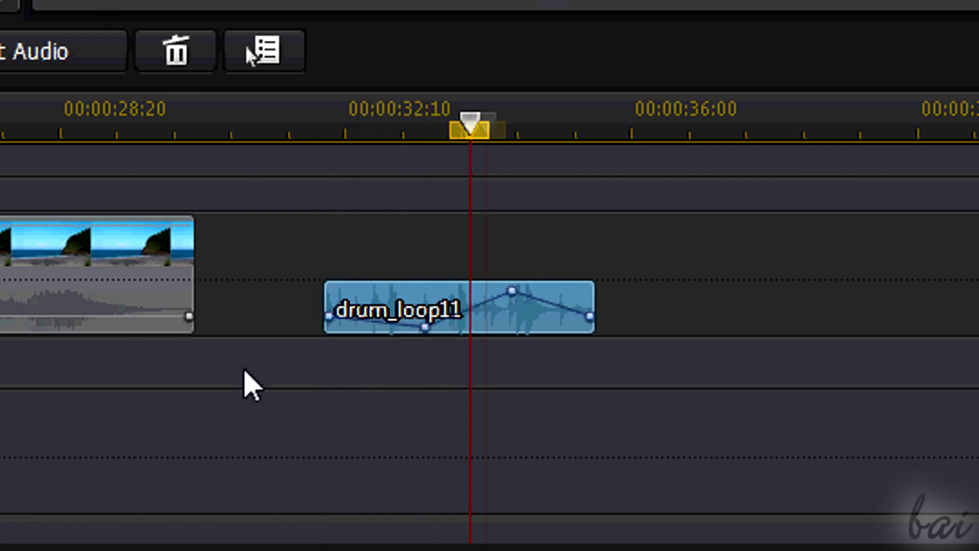
- Lower drum_loop11's audio denoise degree to 34 in Keyframe Settings
left_click(517, 383)
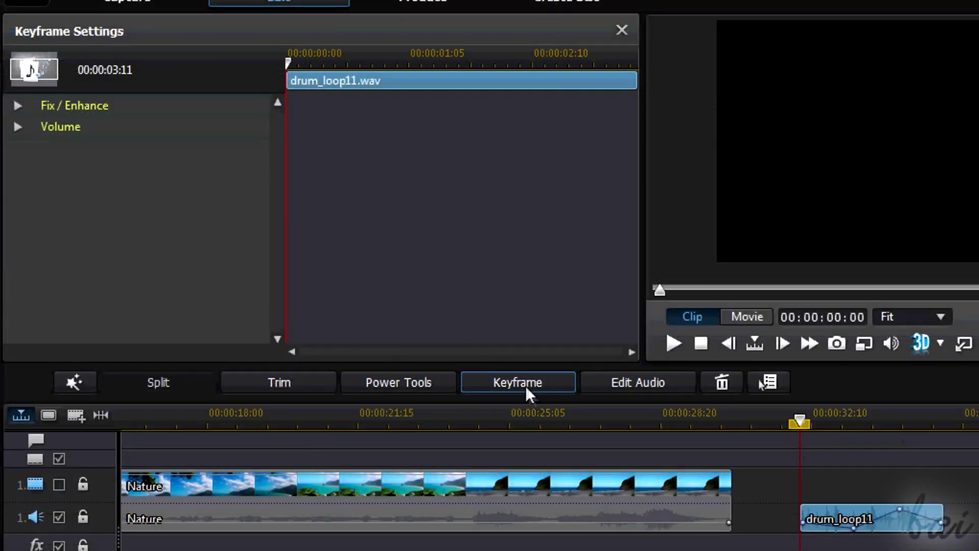
left_click(17, 127)
left_click(19, 126)
left_click(17, 105)
left_click_drag(96, 219, 79, 219)
- Move drum_loop11 down onto audio track 2
left_click_drag(867, 518, 438, 550)
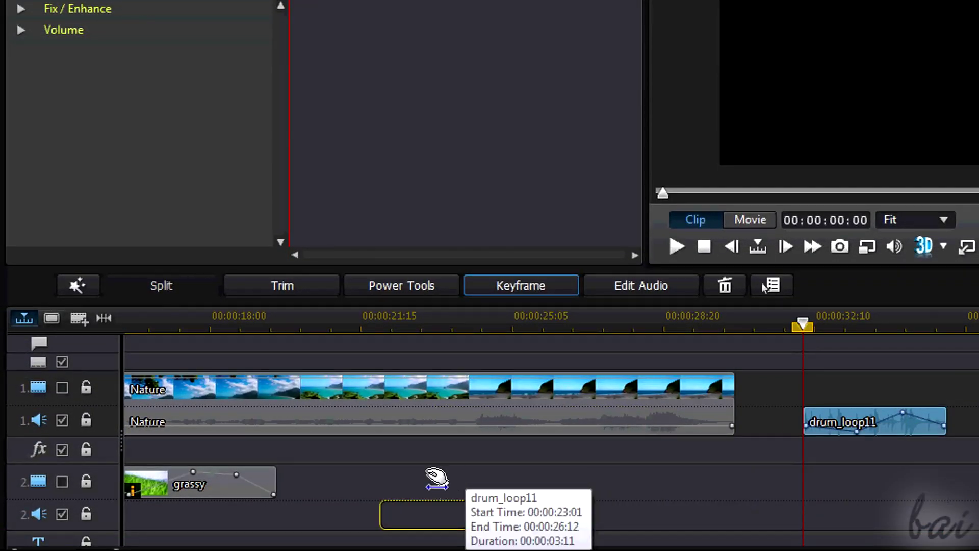
left_click_drag(462, 390, 462, 390)
left_click(27, 52)
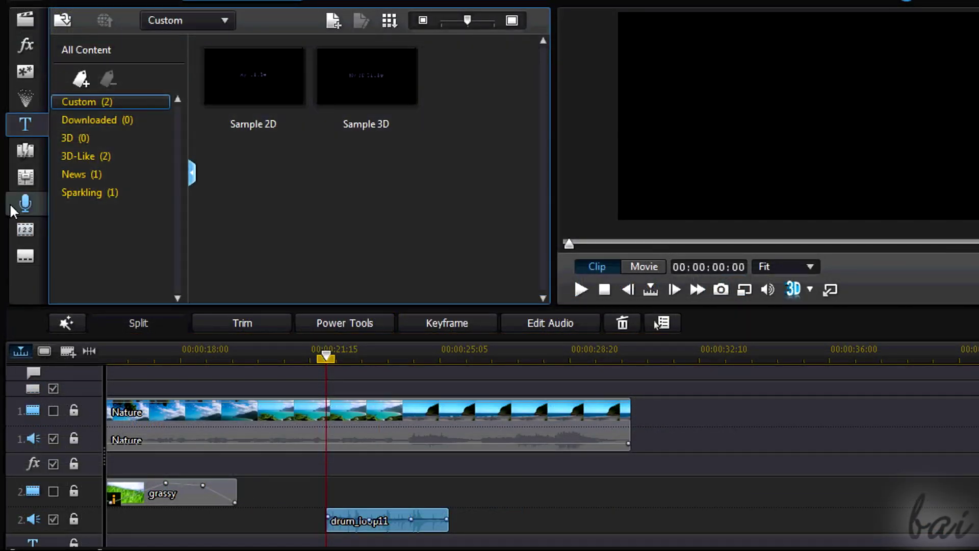
- Open the audio mixer and play the movie and drum loop to hear the current levels
left_click(19, 176)
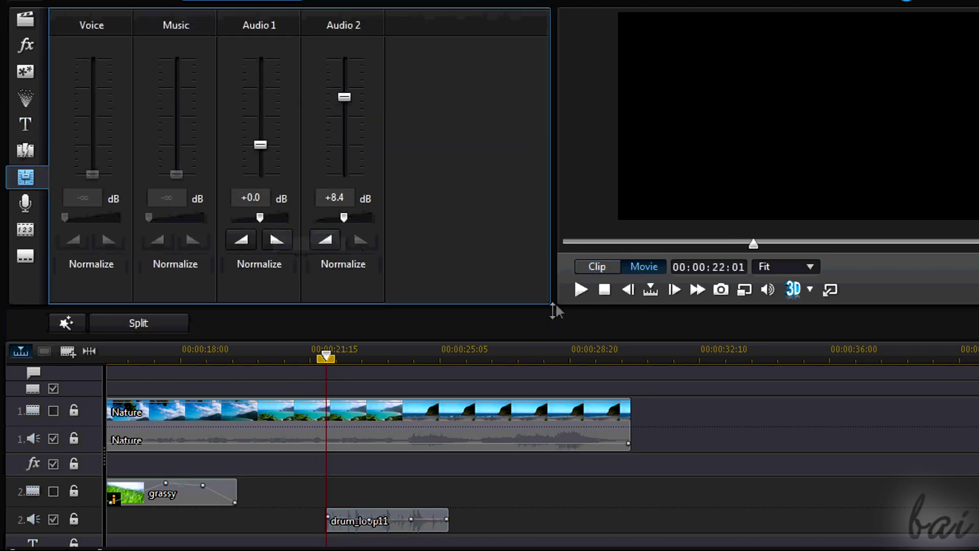
left_click(579, 290)
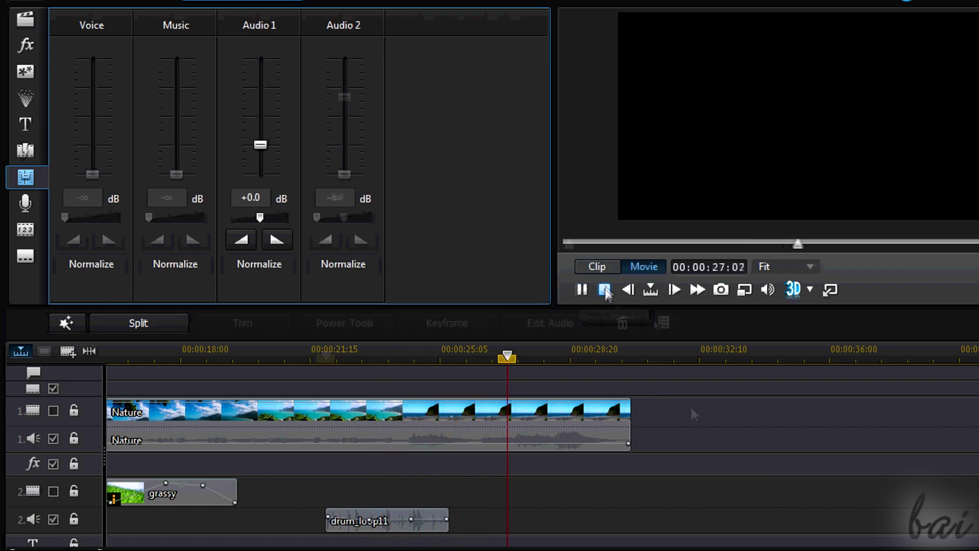
left_click(384, 520)
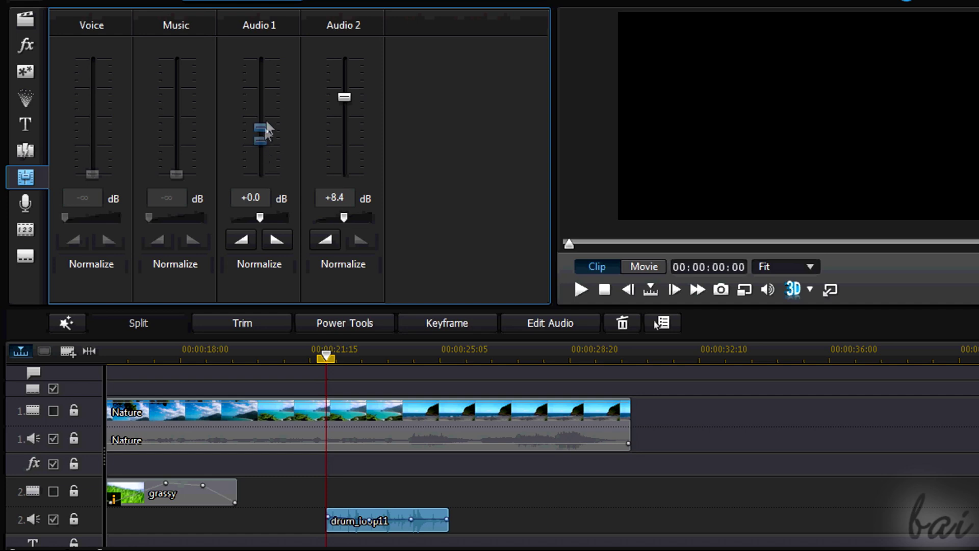
left_click(578, 292)
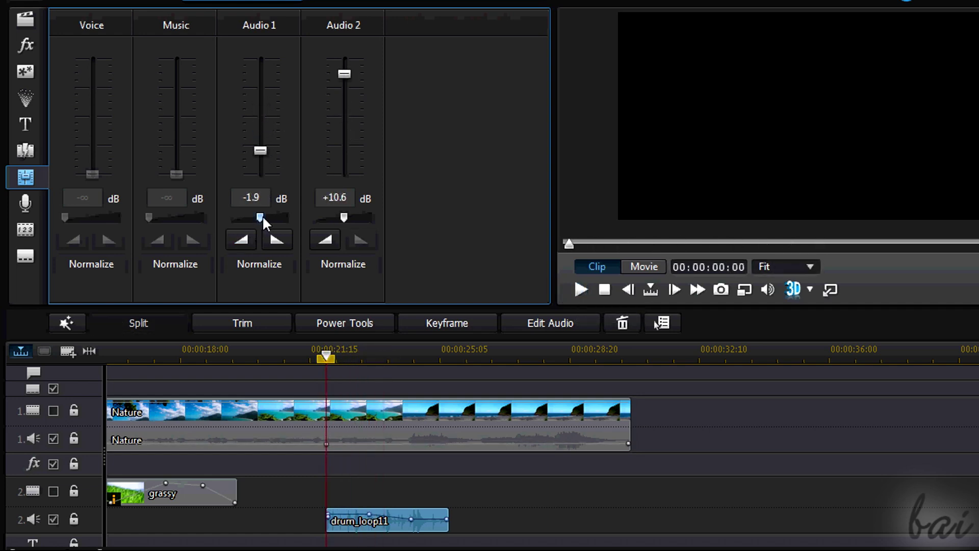
- Raise Audio 1 gain to 67, lower the drum loop track's gain, and add a fade-out
left_click_drag(260, 218, 269, 219)
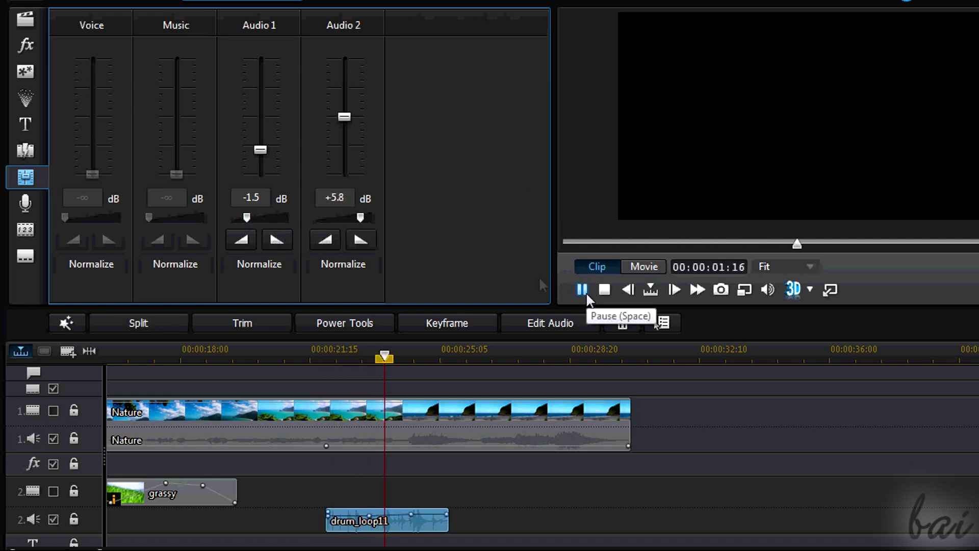
key("ctrl+slash")
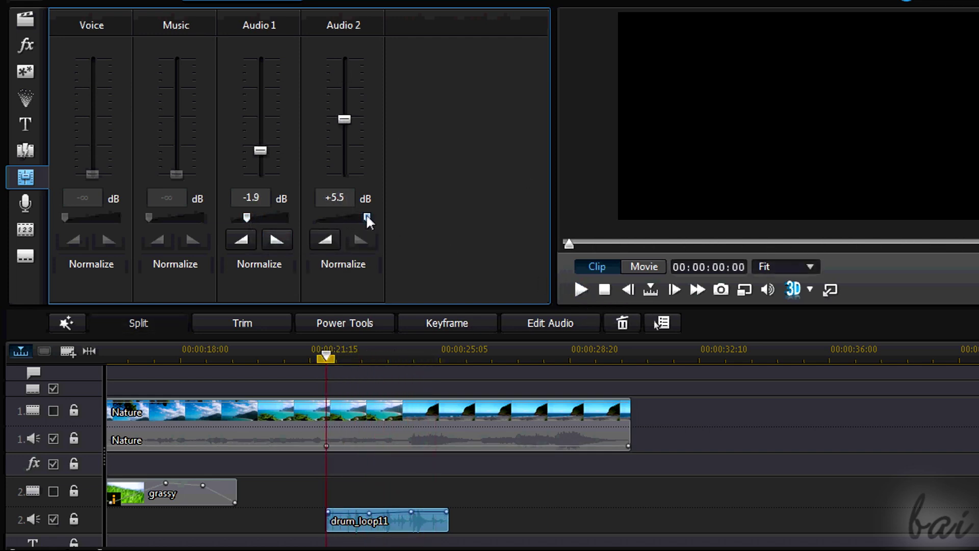
left_click_drag(366, 217, 350, 219)
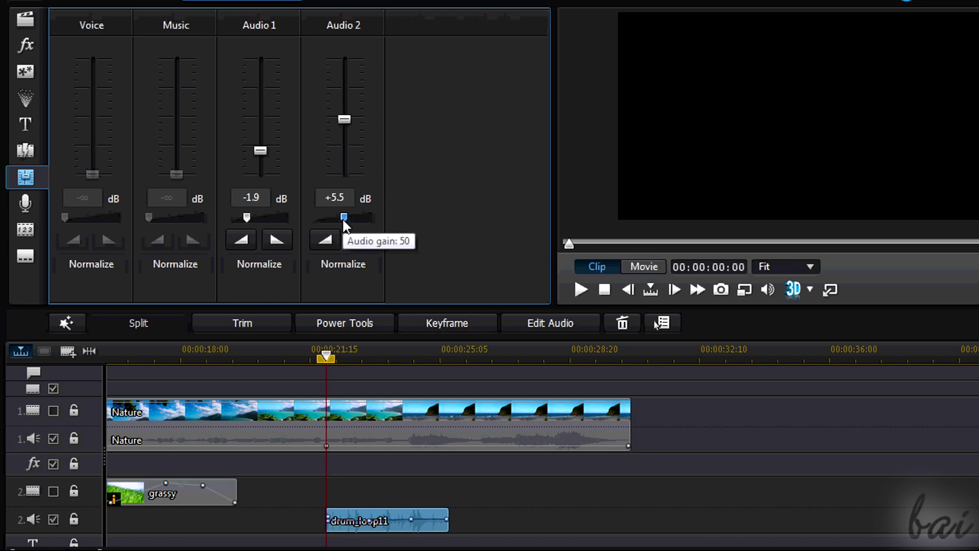
key("space")
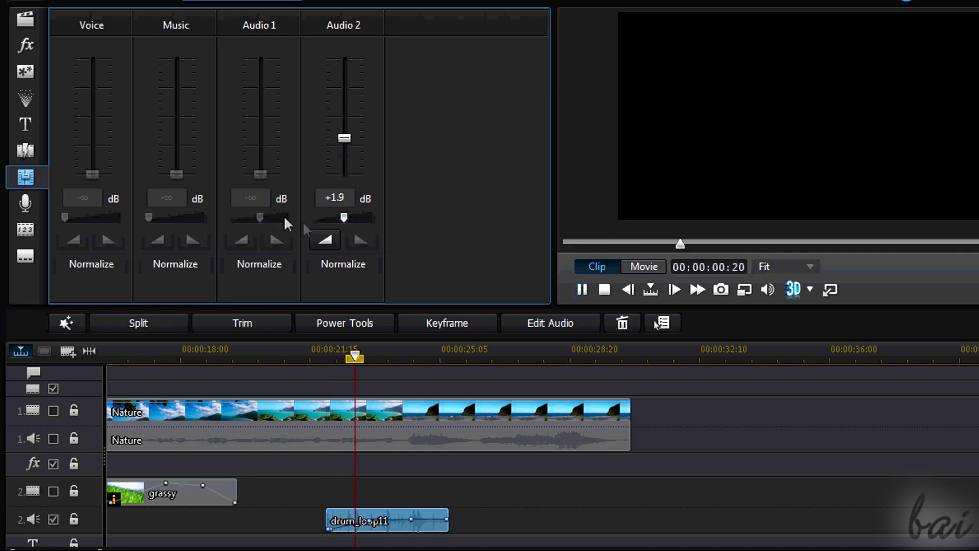
left_click(363, 246)
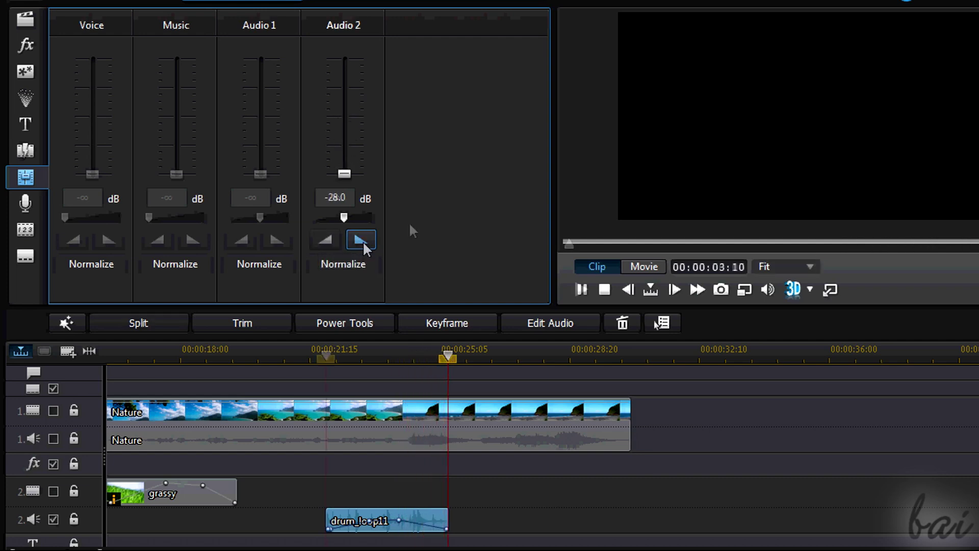
left_click(582, 291)
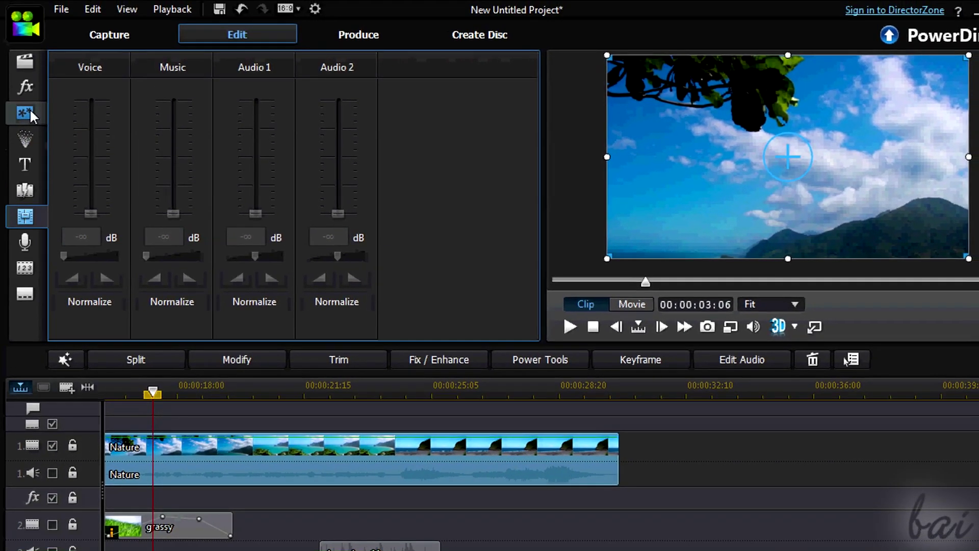
- Place the Hot Air Balloon overlay object on video track 2 after the grassy clip
left_click(29, 76)
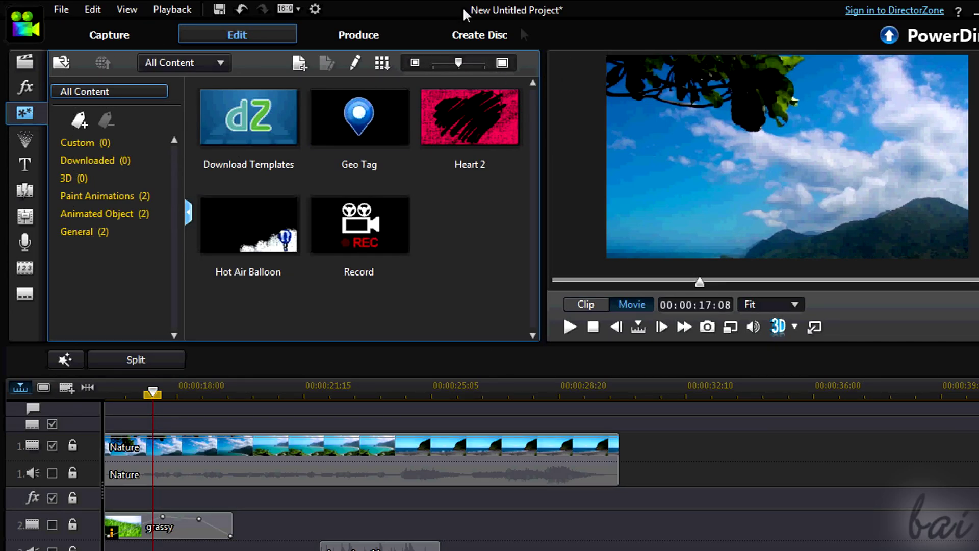
left_click(260, 228)
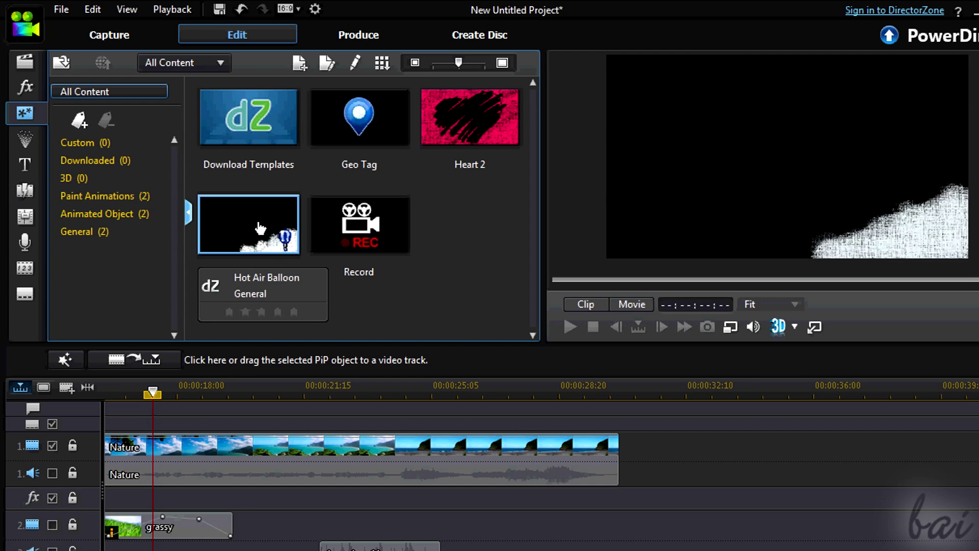
left_click_drag(259, 221, 300, 515)
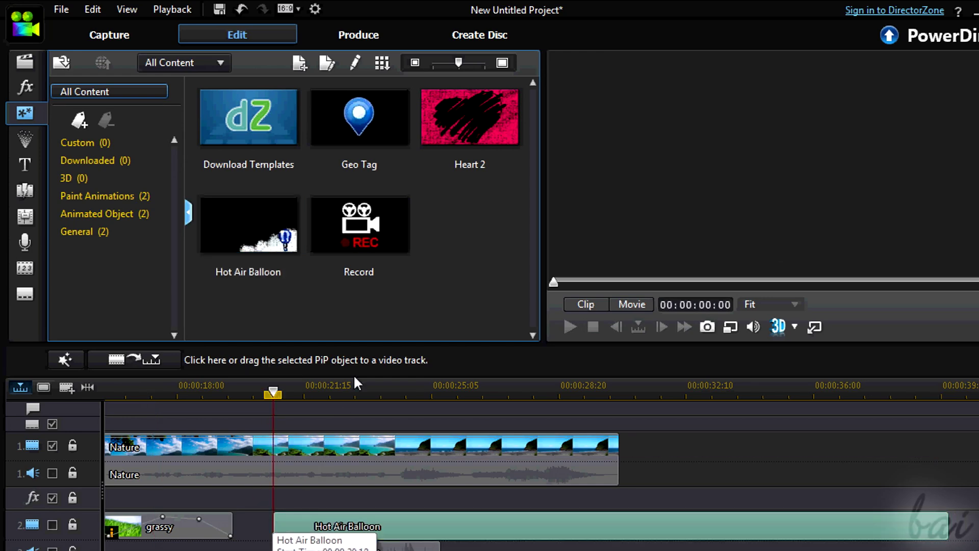
- Preview the balloon from about 00:00:20:17, then undo adding it
left_click(411, 390)
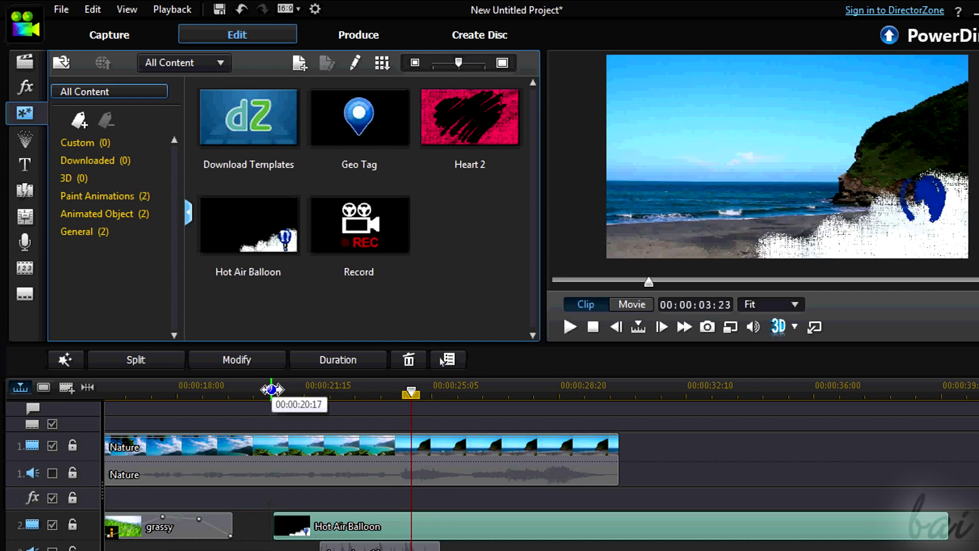
left_click(271, 390)
left_click(570, 324)
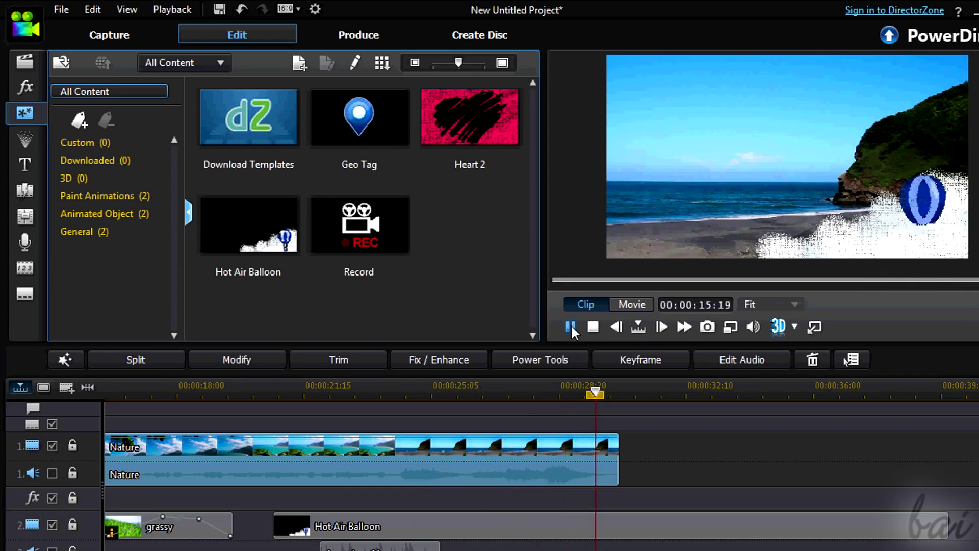
left_click(571, 326)
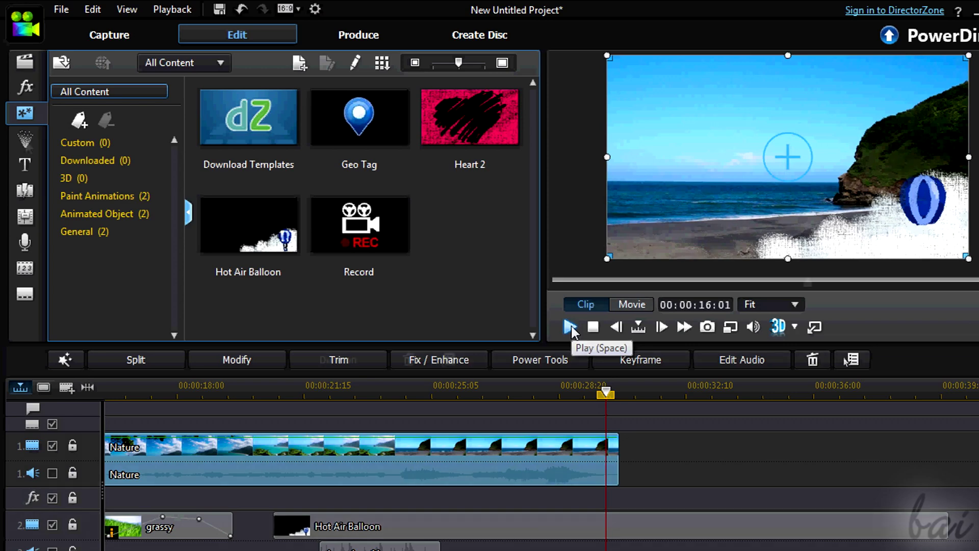
key("ctrl+z")
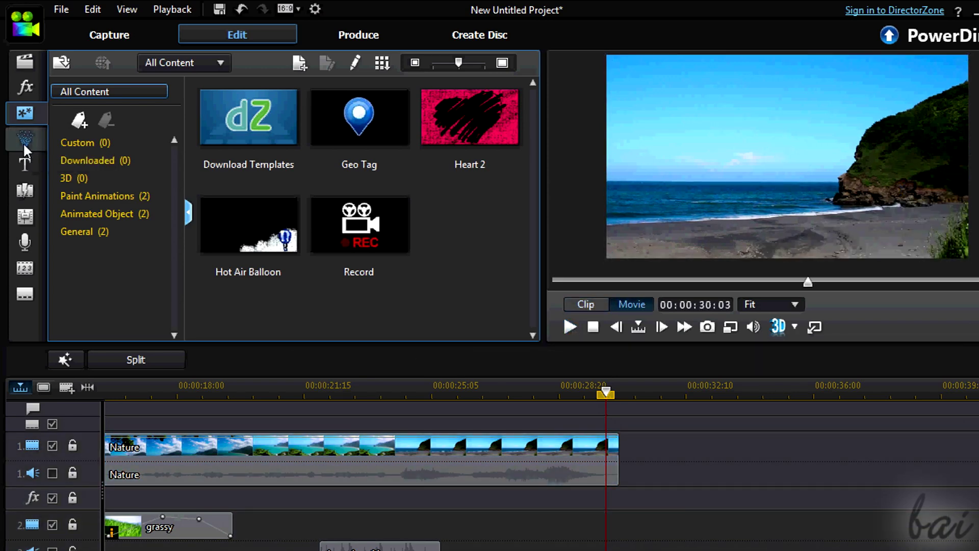
- Put the Flared Fashion particle effect on video track 2 near 00:00:20 and play it back
left_click(23, 142)
left_click(356, 130)
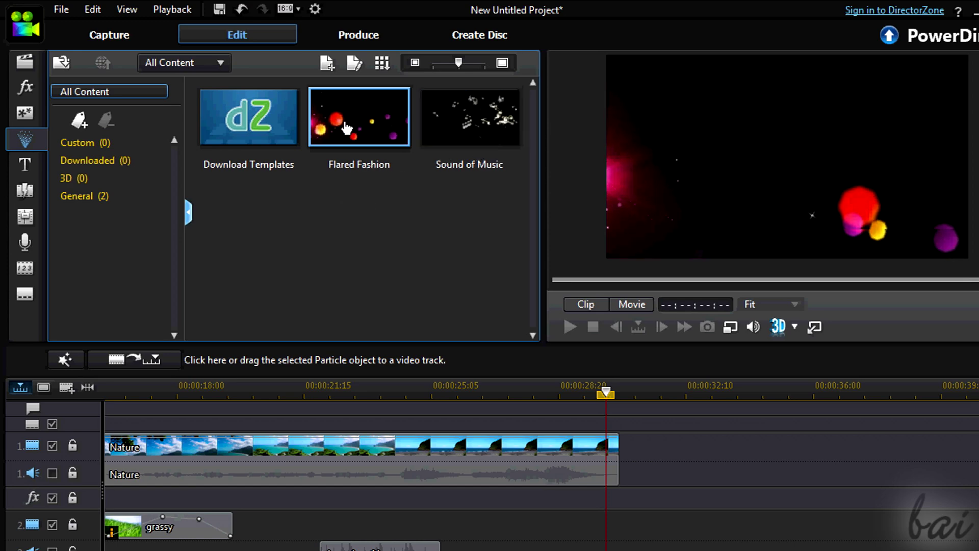
left_click_drag(357, 130, 270, 528)
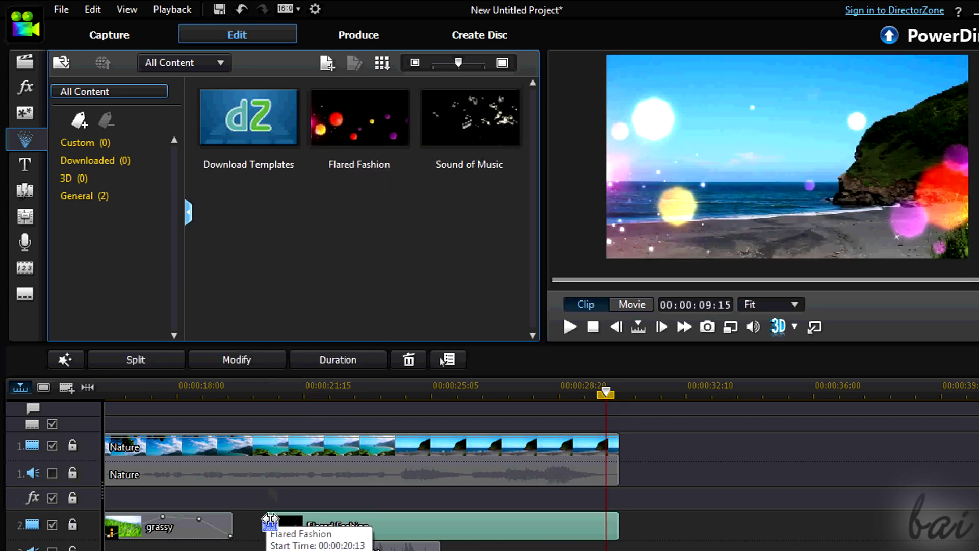
left_click(568, 327)
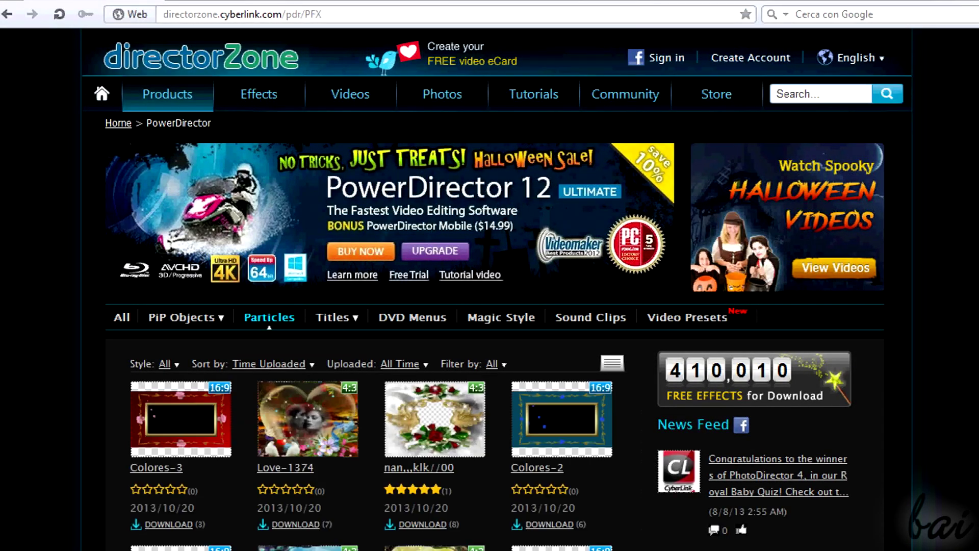
- Scroll down DirectorZone's Particles page to browse the free particle templates
scroll(249, 375, "down", 8)
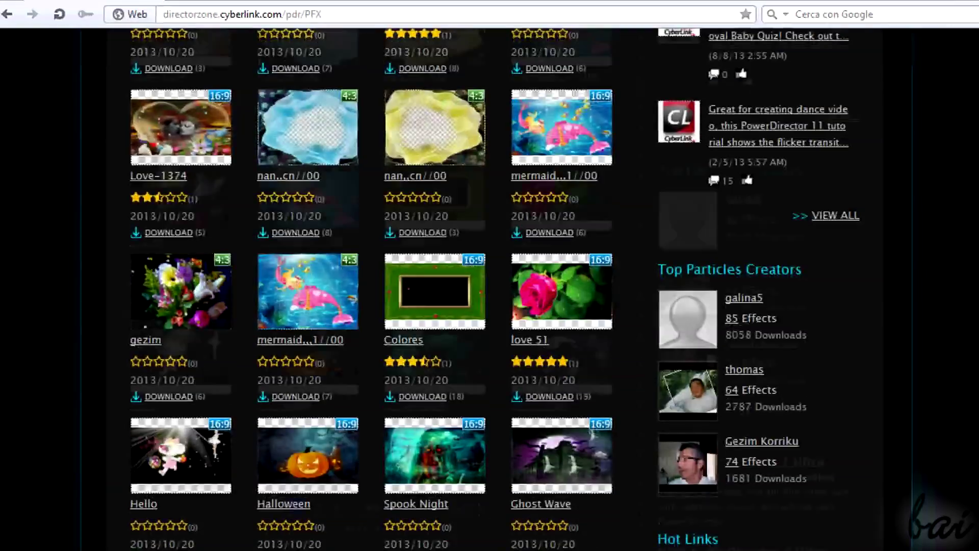